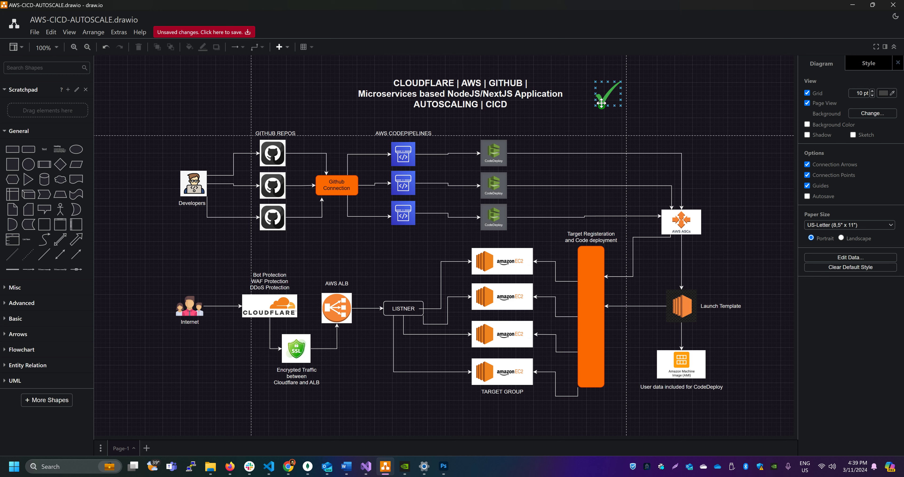
Switch to Chrome and reload the application's products page at 52.18.129.245:8008/products
left_click(604, 98)
key("alt+Tab")
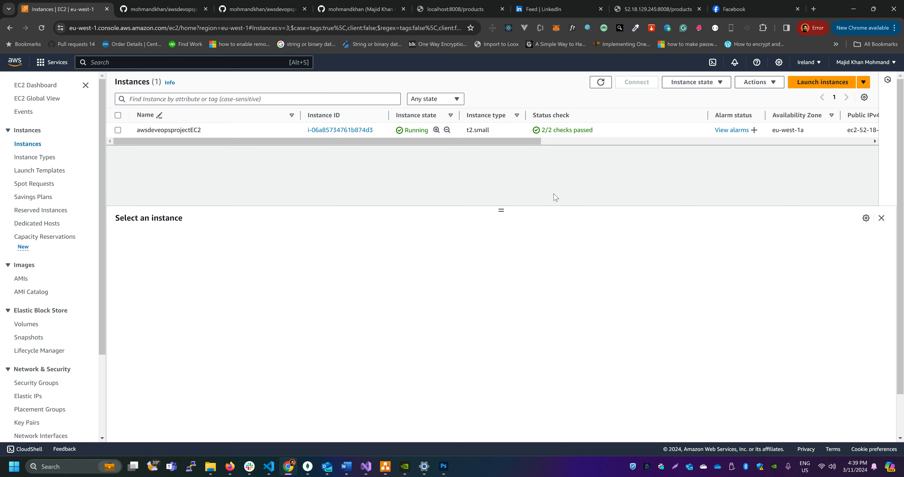
left_click(642, 11)
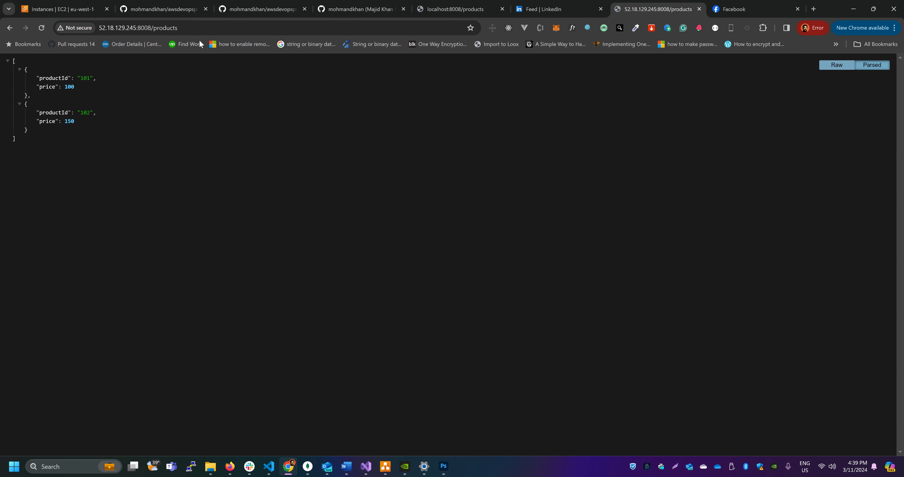
left_click_drag(198, 28, 94, 26)
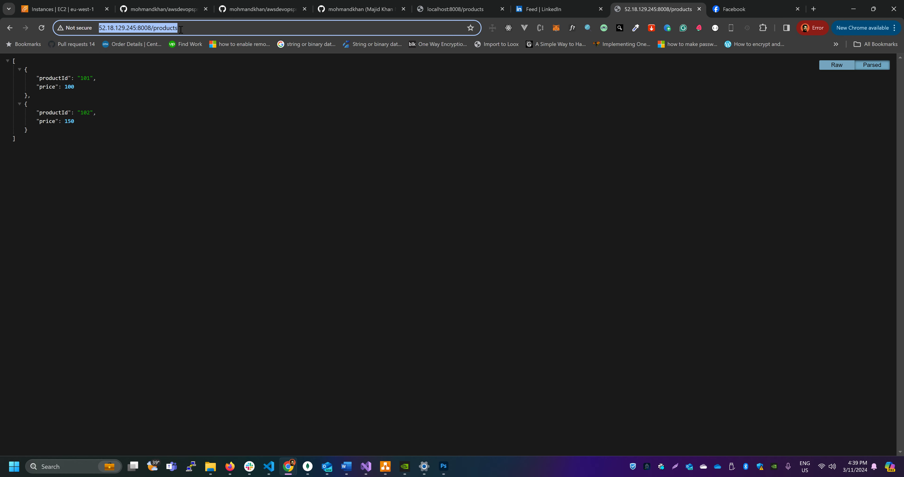
left_click(42, 27)
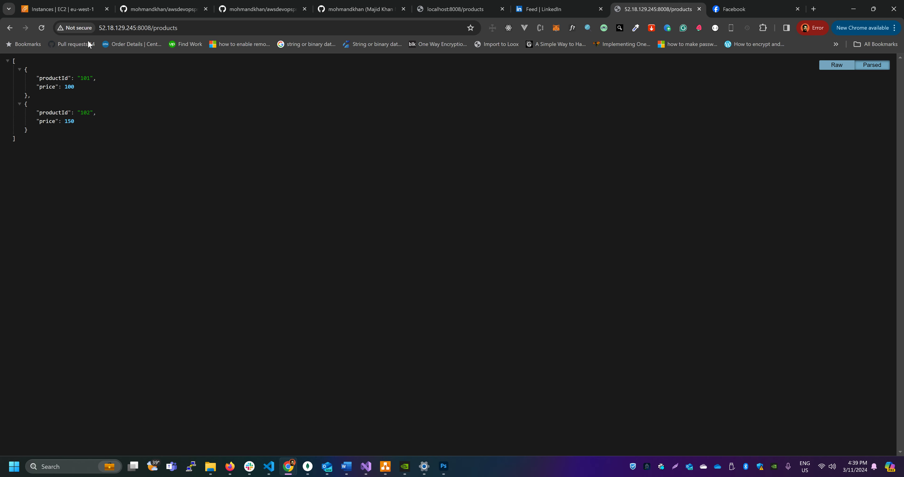
Review the EC2 console's running instance and the list of self-owned Amazon Machine Images
left_click(83, 9)
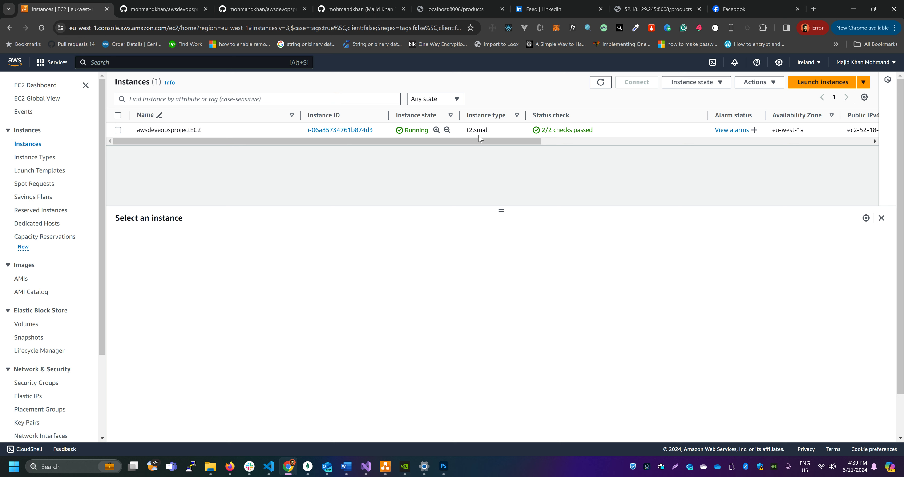
left_click_drag(347, 141, 315, 147)
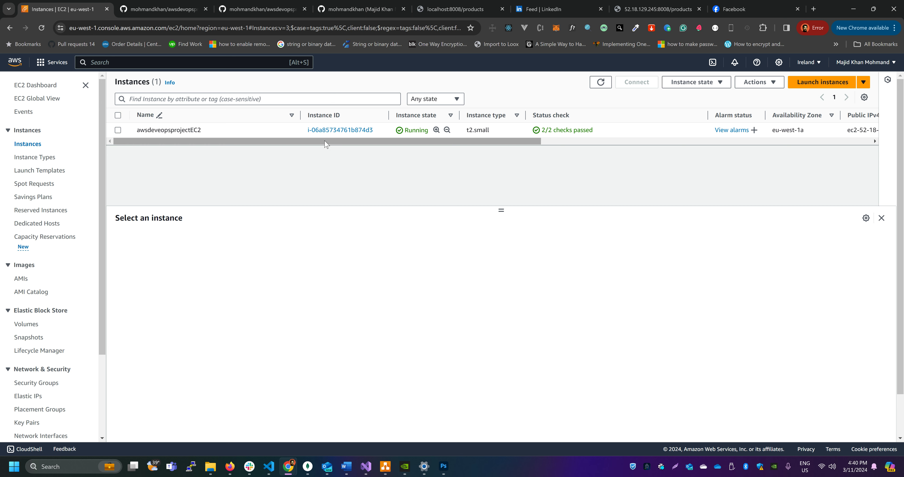
left_click(28, 281)
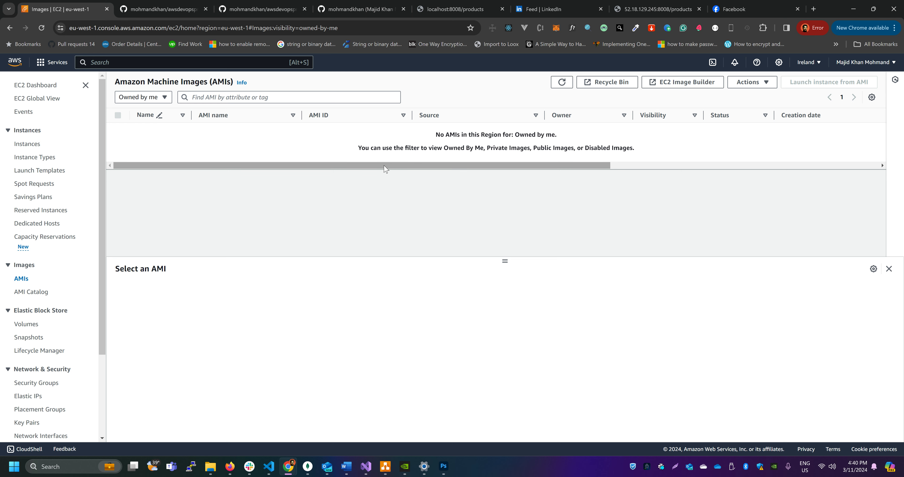
left_click_drag(385, 166, 484, 168)
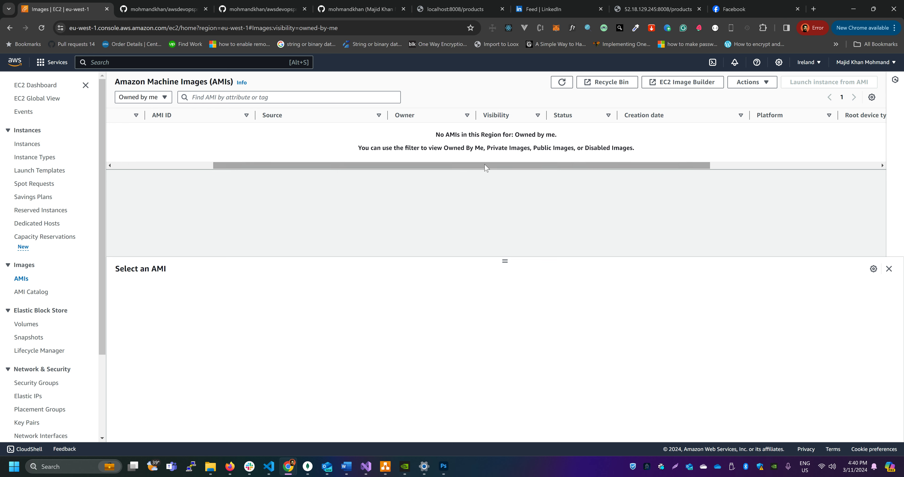
left_click(28, 144)
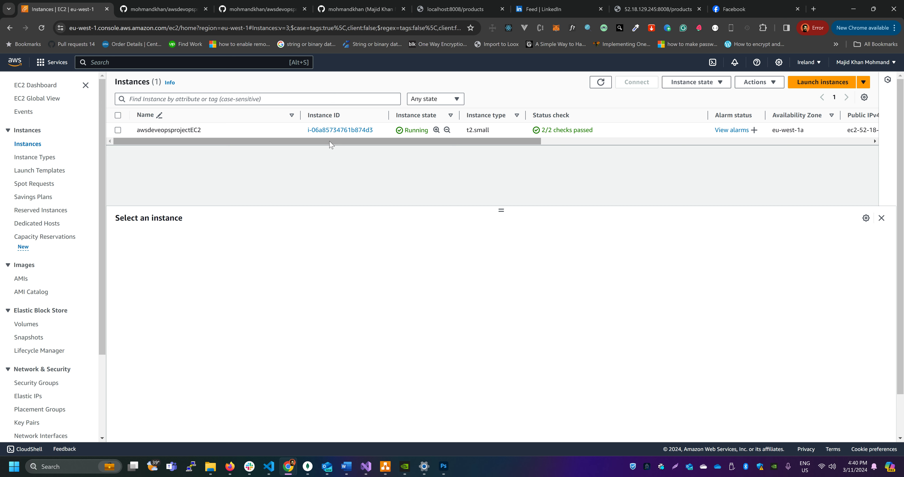
mouse_move(331, 144)
left_mouse_down()
mouse_move(344, 144)
mouse_move(320, 144)
left_mouse_up()
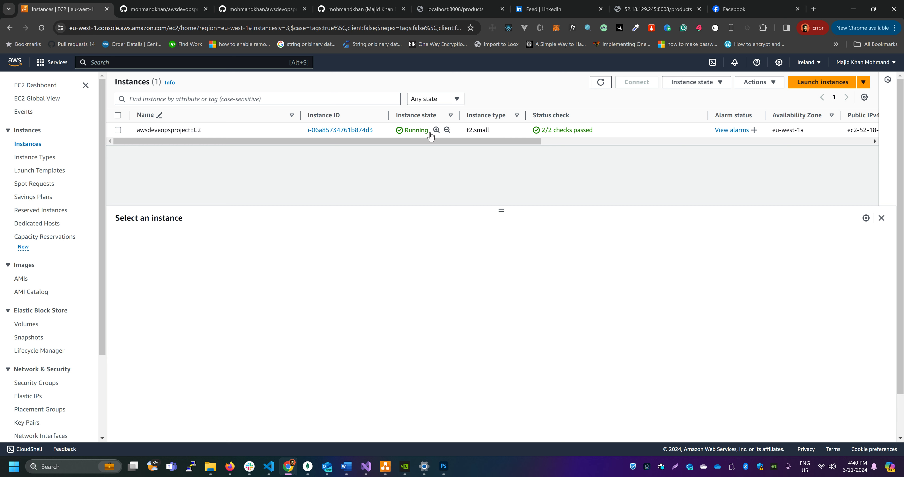
left_click_drag(336, 142, 361, 143)
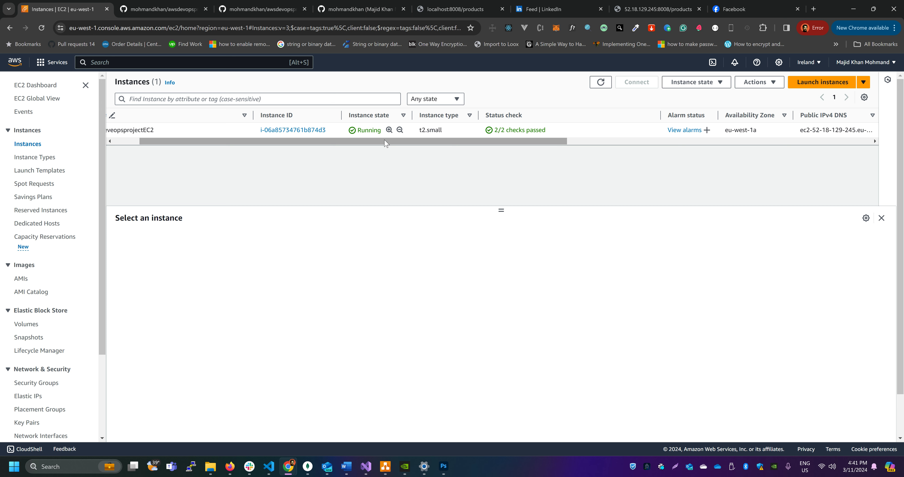
left_click_drag(376, 143, 294, 143)
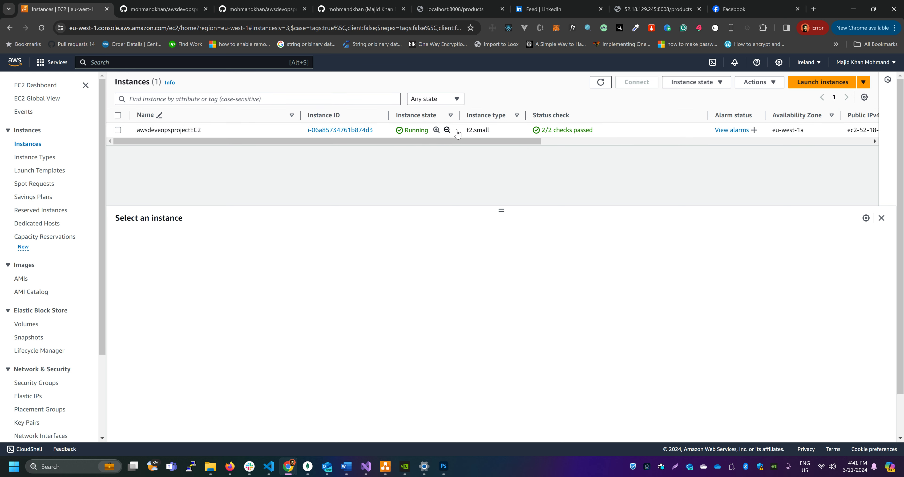
Copy the awsdeveopsprojectEC2 instance's public IPv4 address and enter it as the host name in PuTTY
left_click(386, 131)
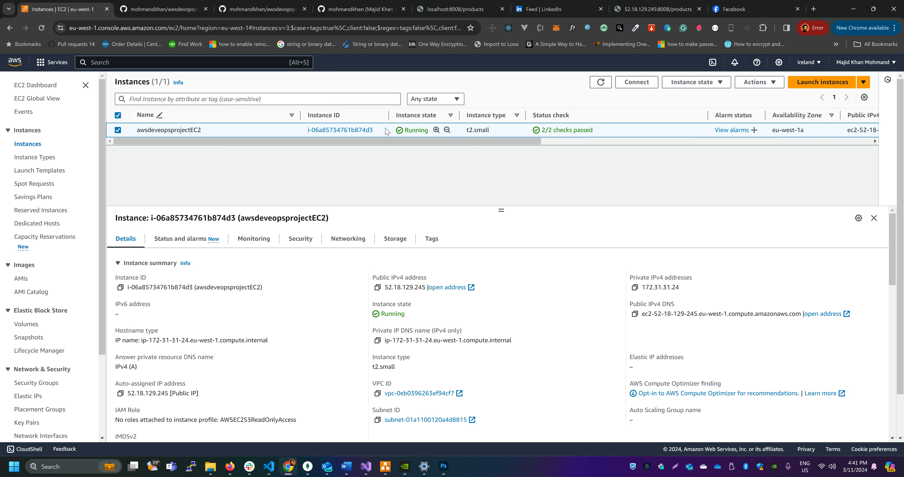
left_click(377, 287)
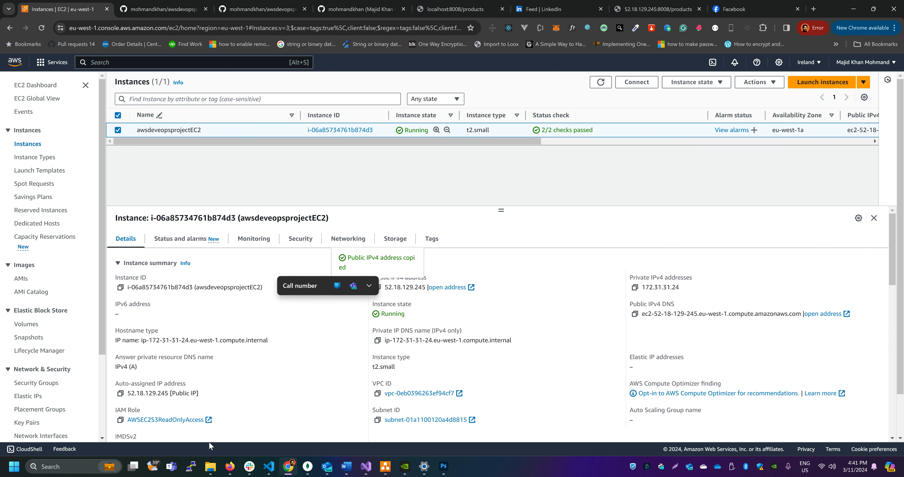
left_click(190, 466)
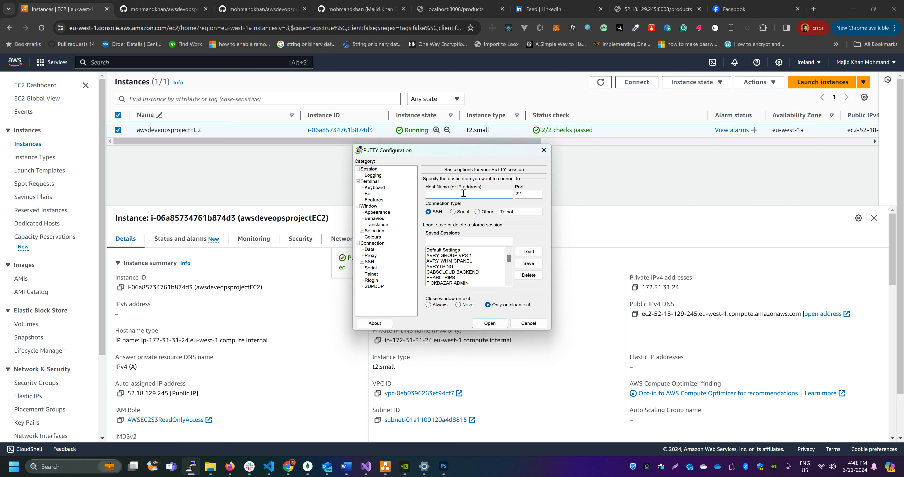
key("ctrl+v")
Set awsdeveopsprojectEC2KEY.ppk from the Desktop as the private key file in the SSH authentication credentials
left_click(361, 261)
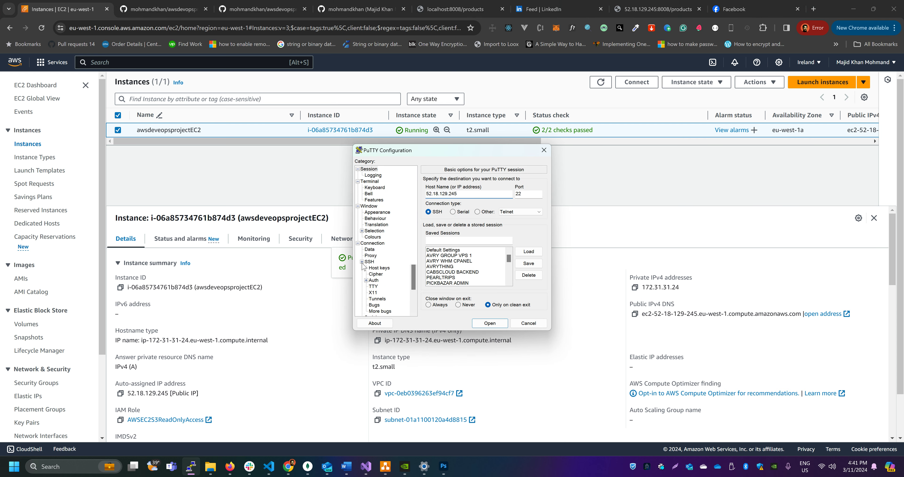
left_click(365, 280)
left_click(384, 286)
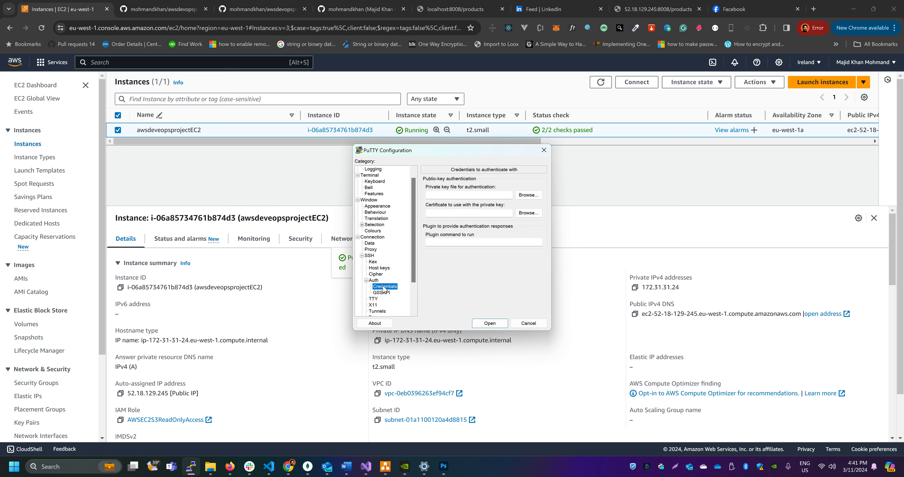
left_click(528, 194)
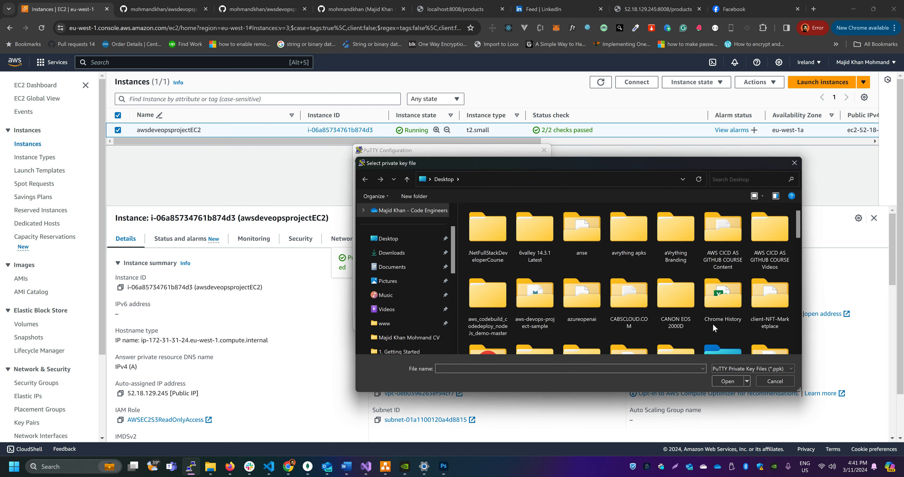
scroll(713, 328, "down", 5)
scroll(754, 333, "up", 1)
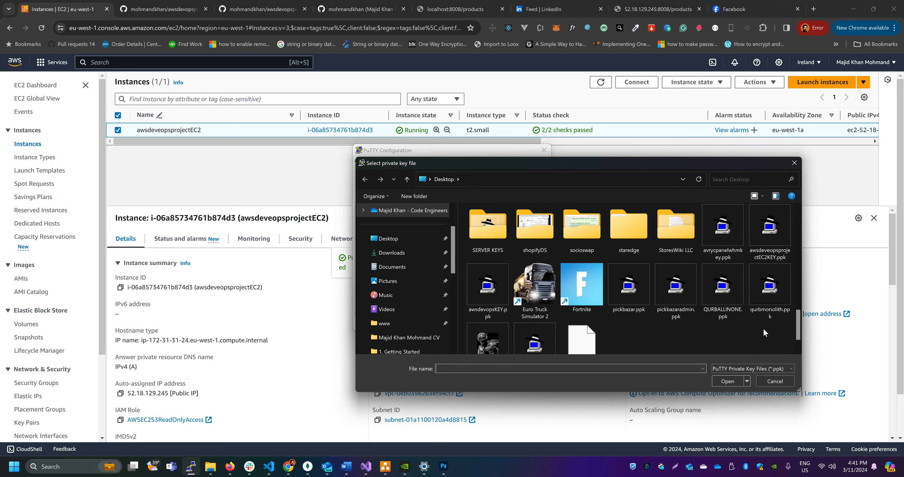
double_click(769, 239)
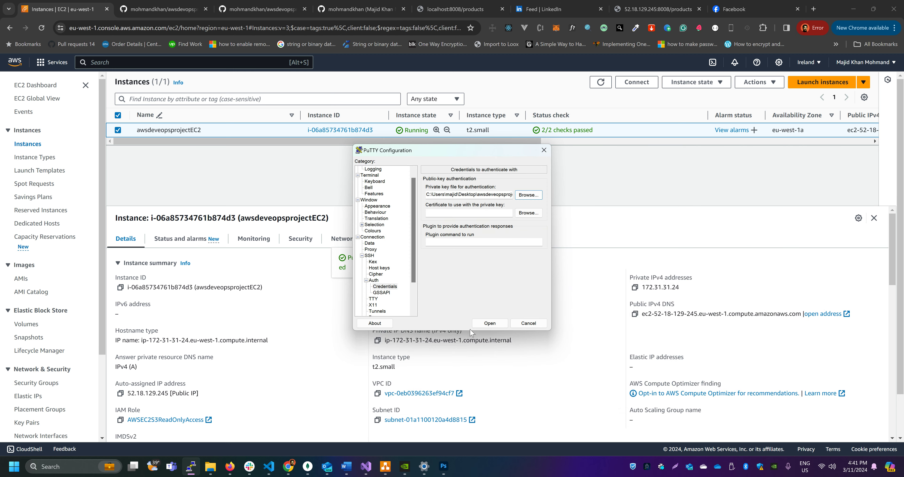
Open the SSH session, log in as ubuntu and move the terminal window toward the middle of the screen
left_click(494, 324)
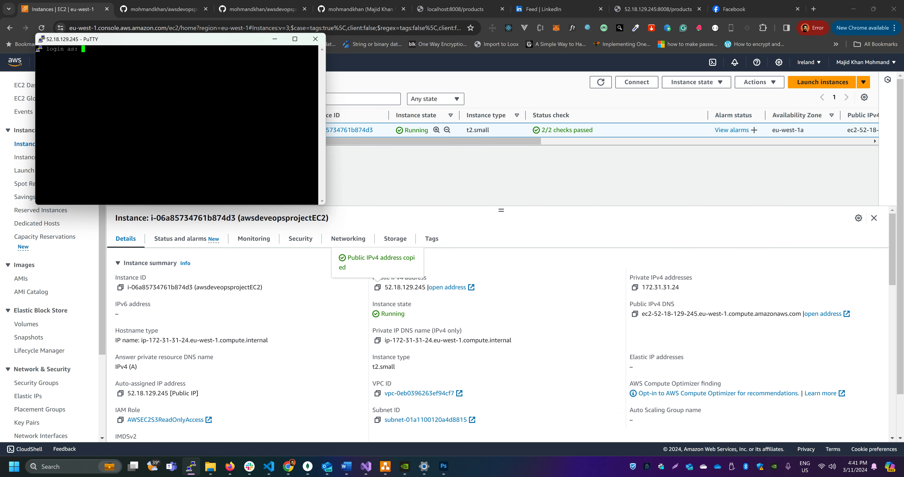
type("ubuntu")
key("Return")
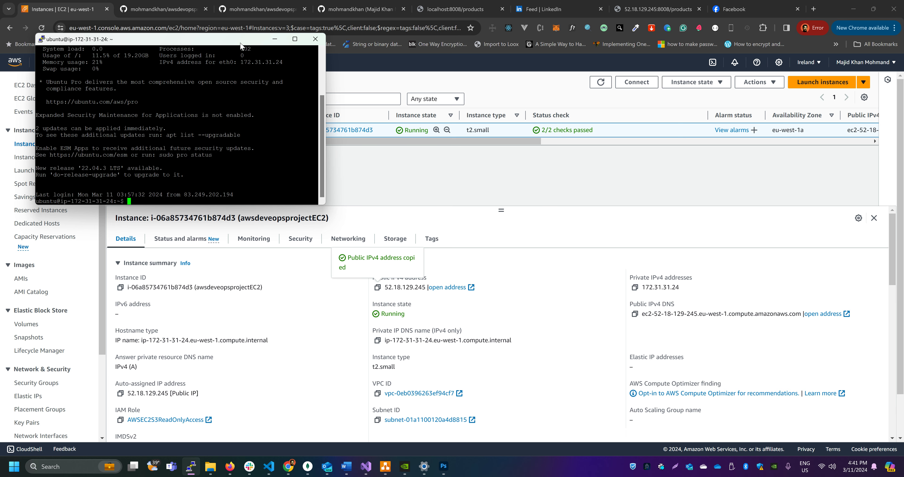
left_click_drag(241, 43, 509, 137)
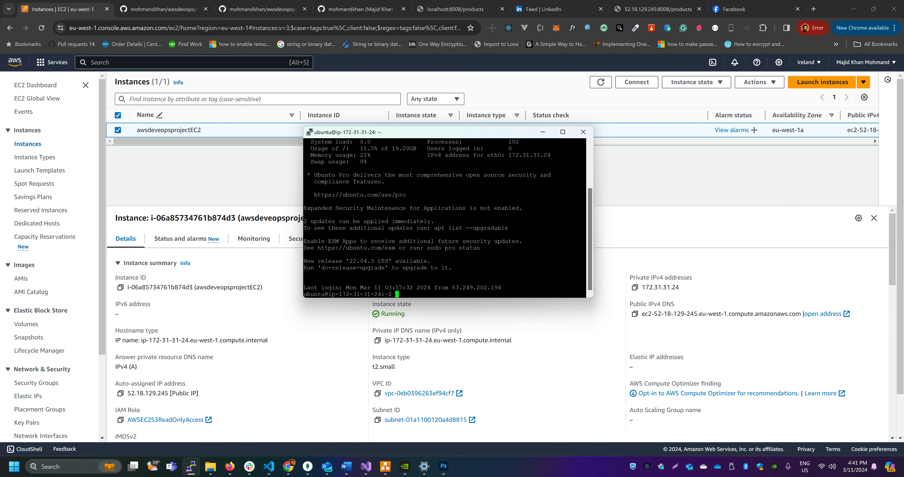
Go to the server's home directory, enlarge the terminal window and list the directory's contents
type("cd ~")
key("Return")
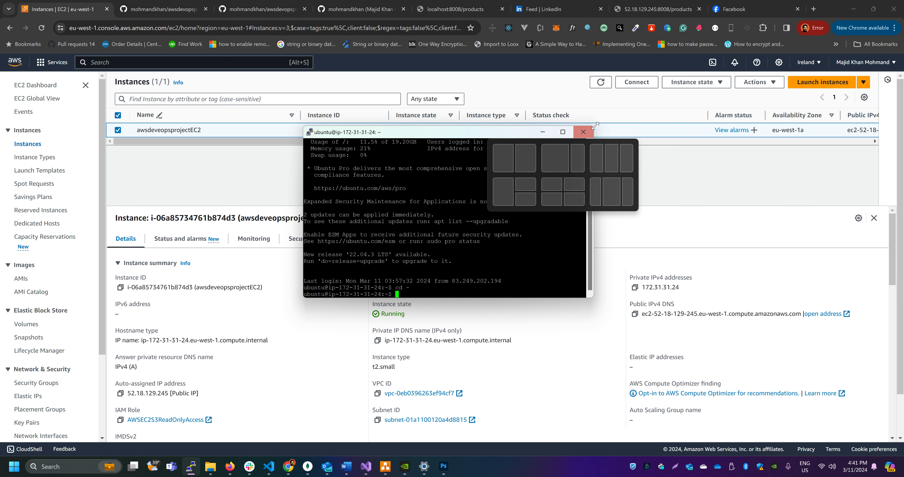
left_click_drag(593, 127, 728, 75)
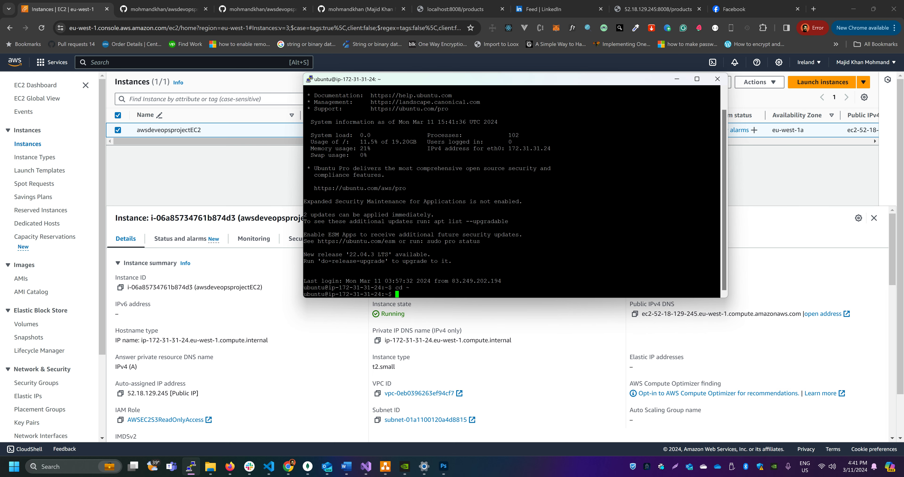
type("ls")
key("Return")
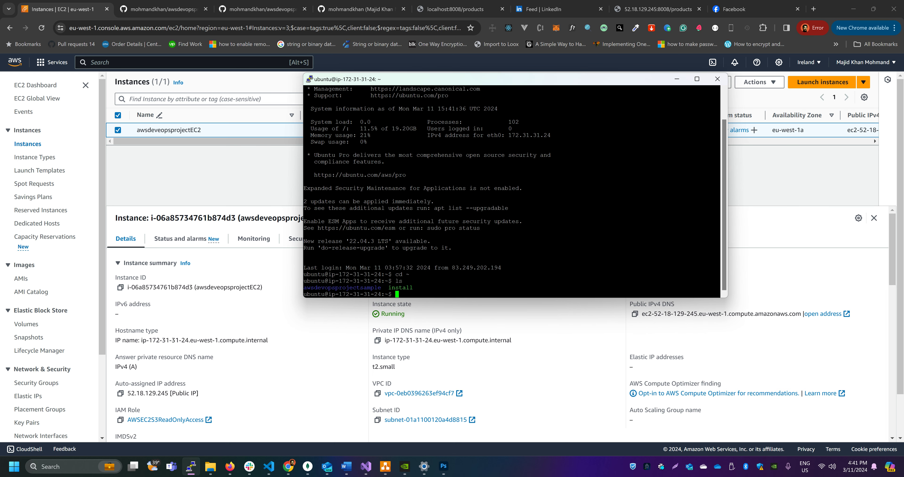
Change into the awsdevopsprojectsample directory
type("cd")
double_click(361, 287)
right_click(361, 287)
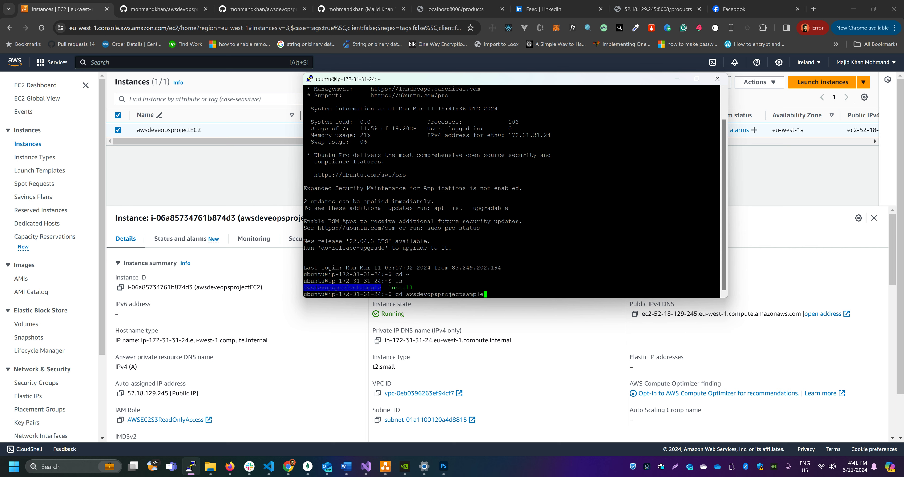
key("Return")
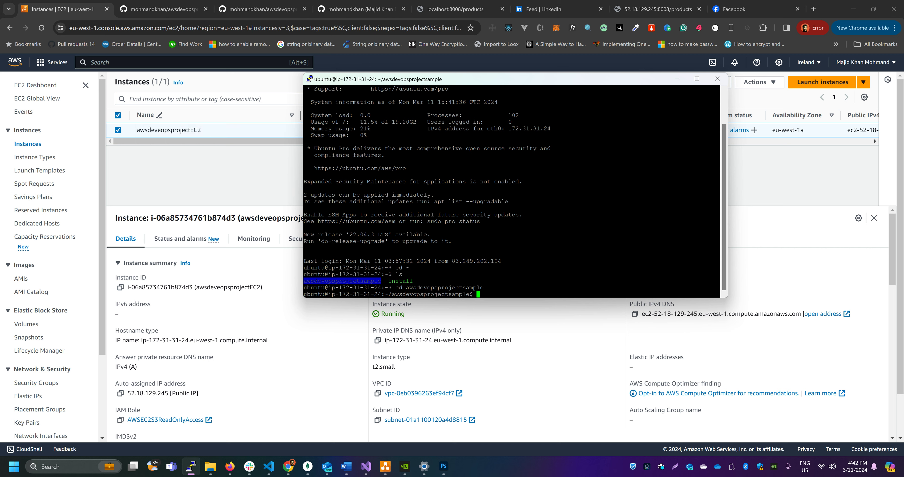
Return to the home directory with cd ~ and check the running processes with pm2 status
left_click(519, 277)
type("cd ~")
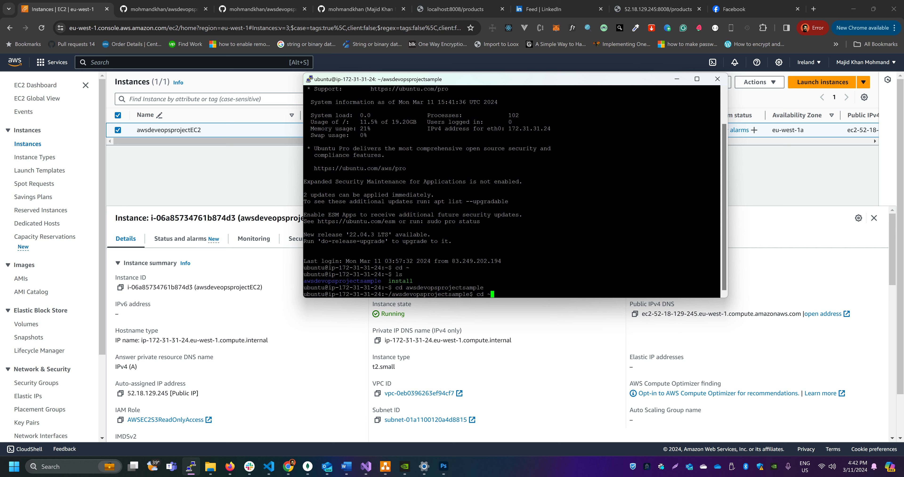
key("Return")
type("pm2 ")
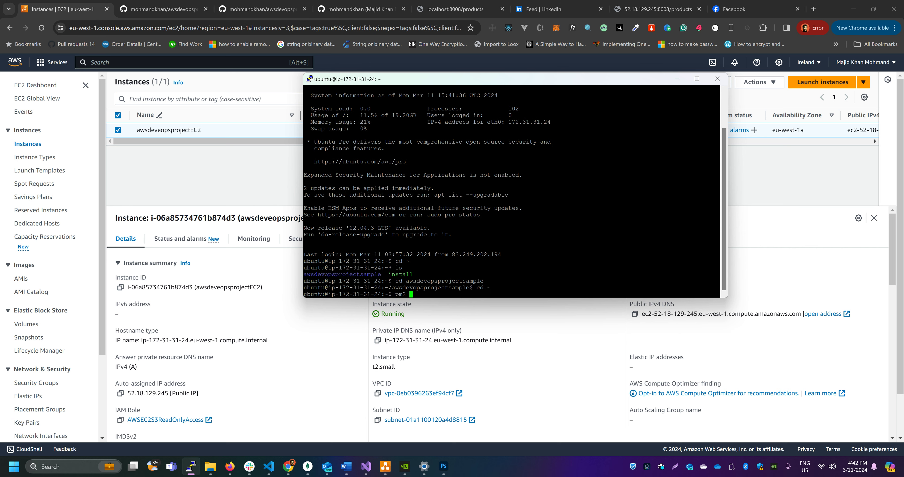
type("status")
key("Return")
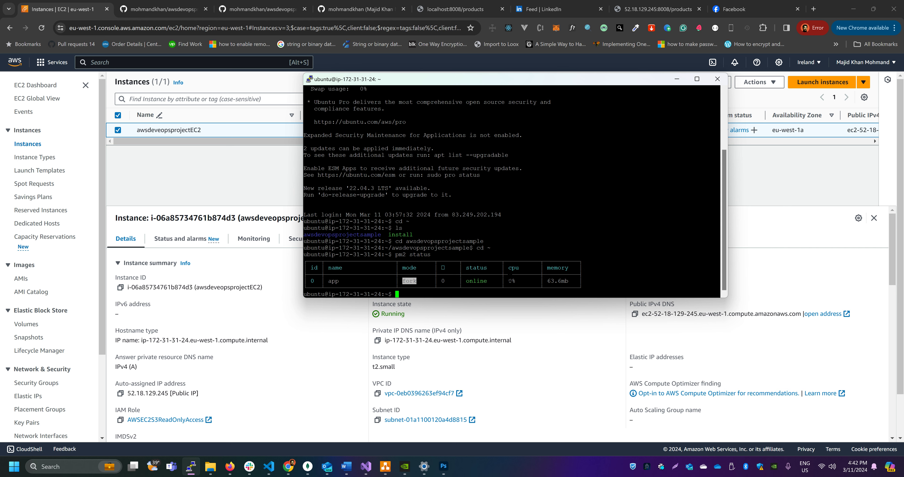
left_click_drag(328, 281, 339, 280)
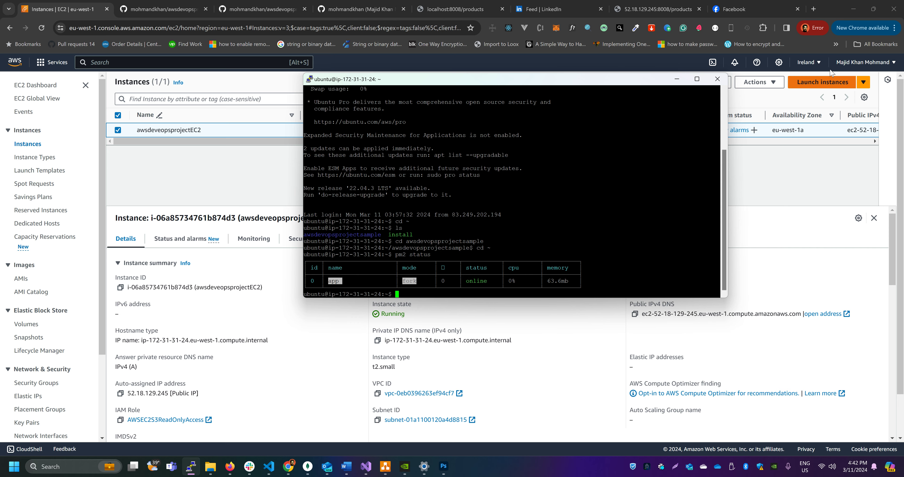
Search the web for "pm2 save command" in a new browser tab and open PM2's Startup Script documentation page
left_click(813, 8)
left_click(443, 27)
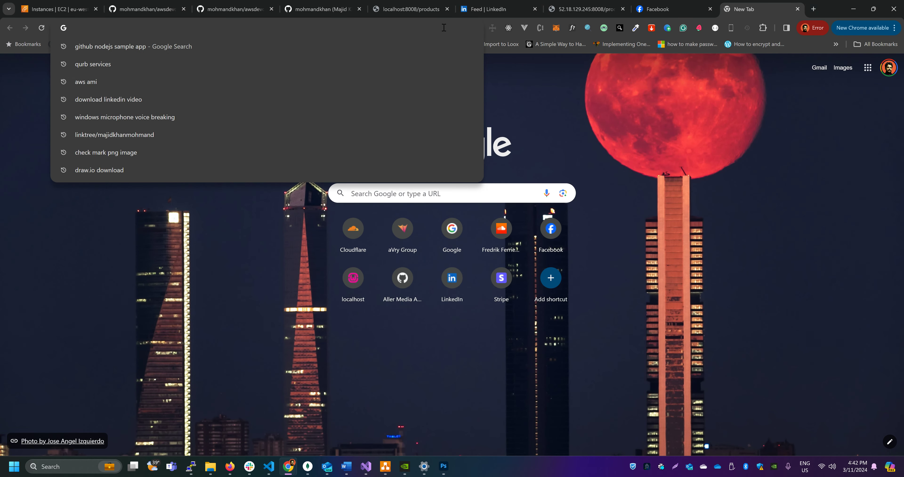
type("pm2 save")
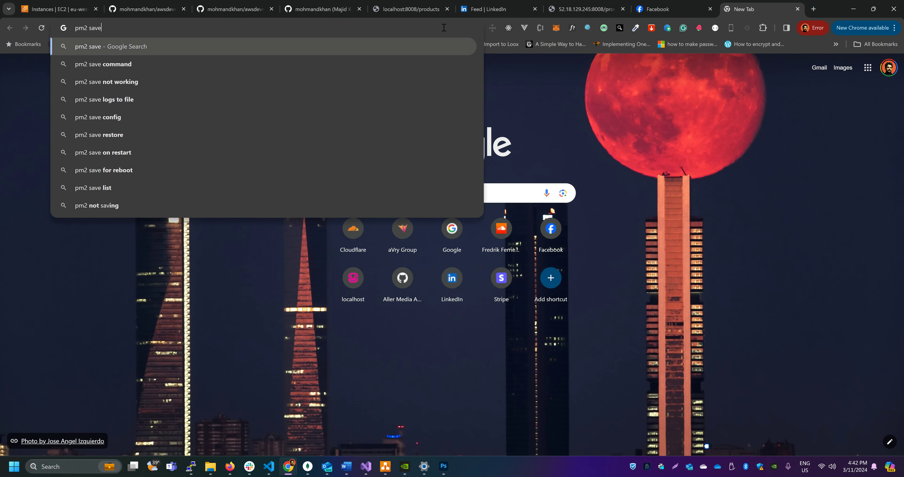
type(" command")
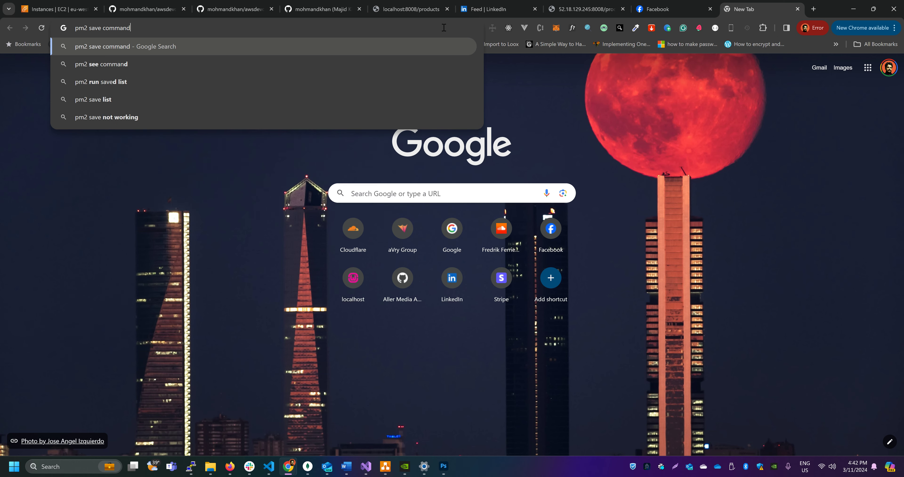
key("Return")
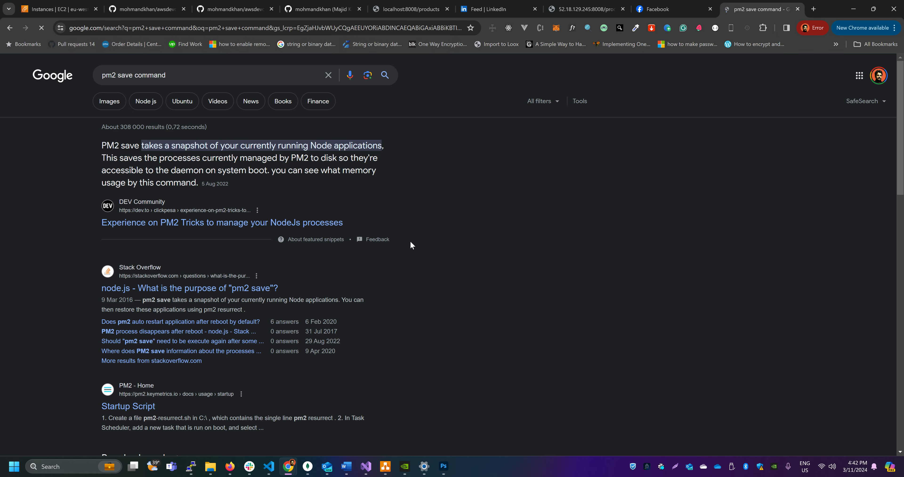
scroll(410, 241, "down", 2)
left_click(151, 317)
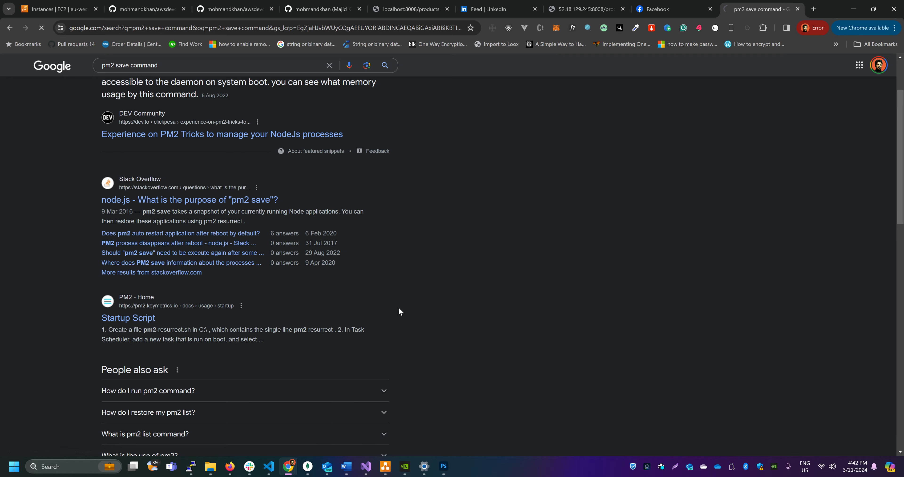
Examine the documentation on generating a startup script and saving the app list, and highlight the pm2 startup command
scroll(488, 305, "down", 3)
scroll(491, 295, "down", 1)
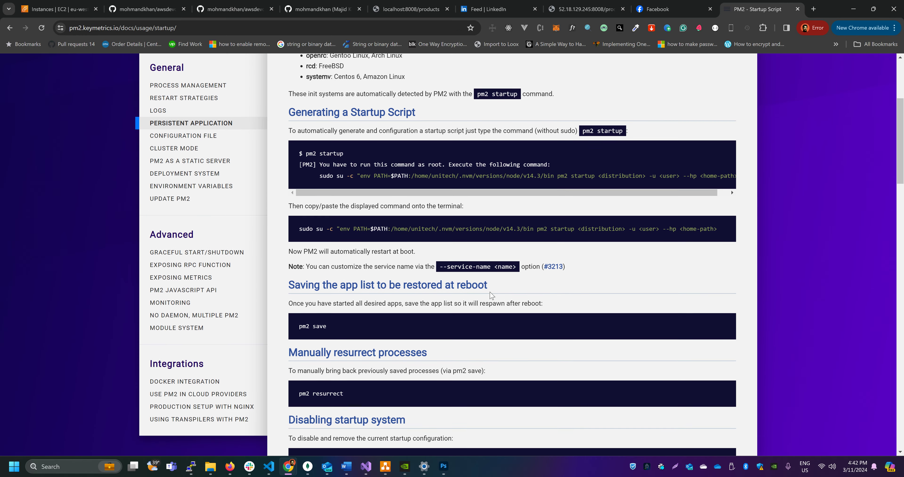
scroll(519, 290, "down", 2)
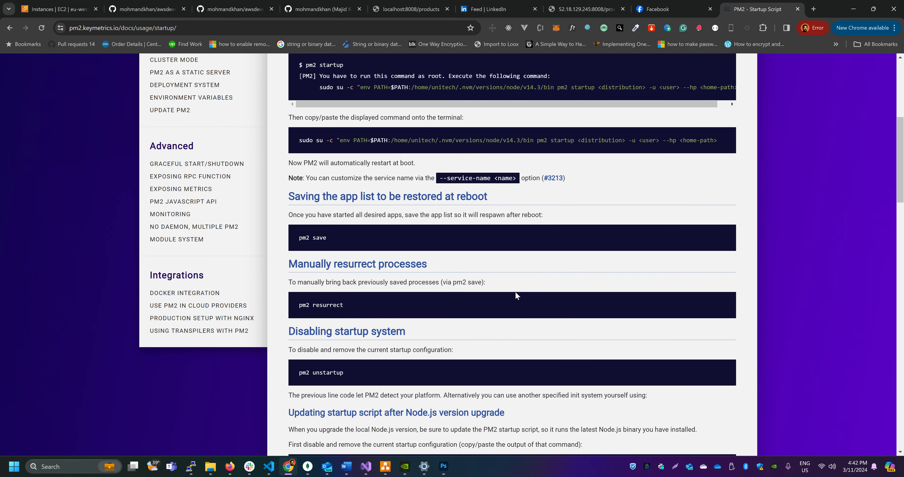
scroll(518, 290, "down", 6)
scroll(532, 295, "down", 5)
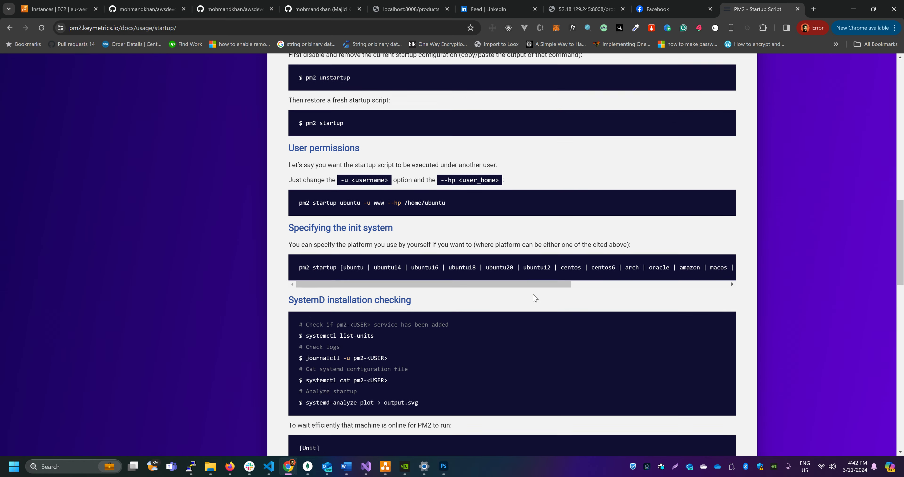
scroll(533, 294, "up", 9)
scroll(534, 297, "up", 3)
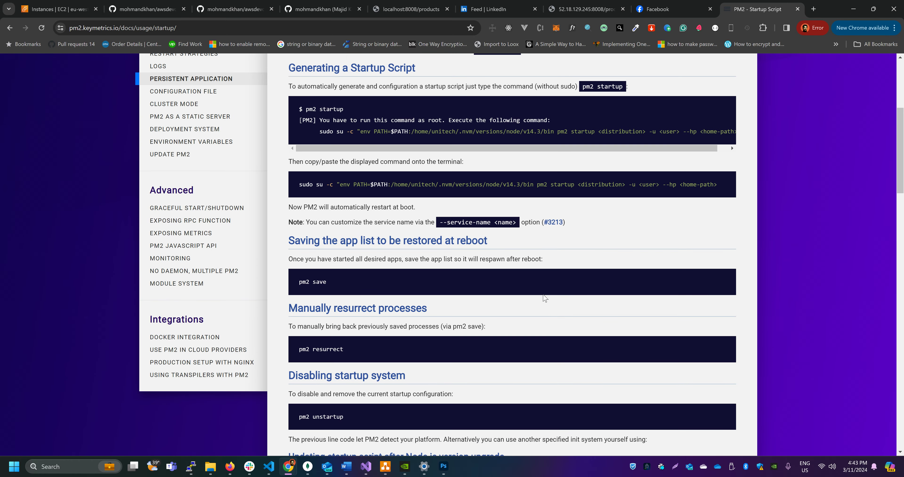
scroll(544, 293, "up", 1)
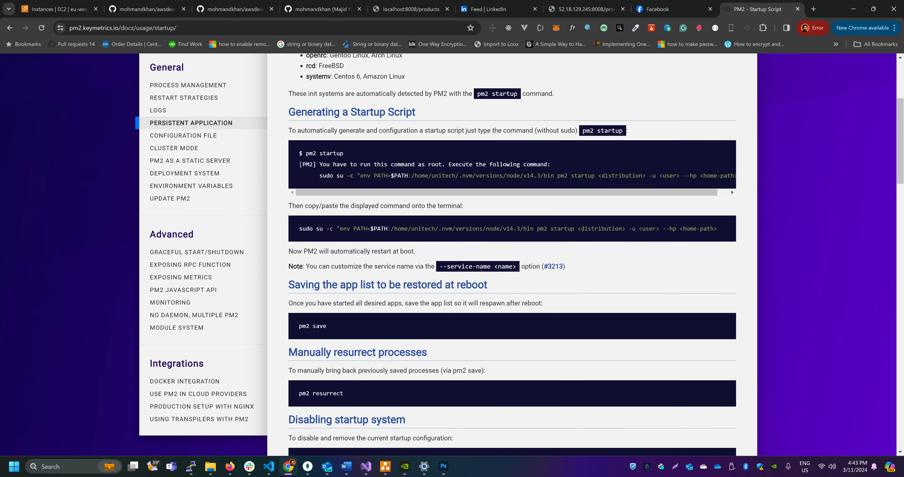
left_click_drag(305, 153, 341, 153)
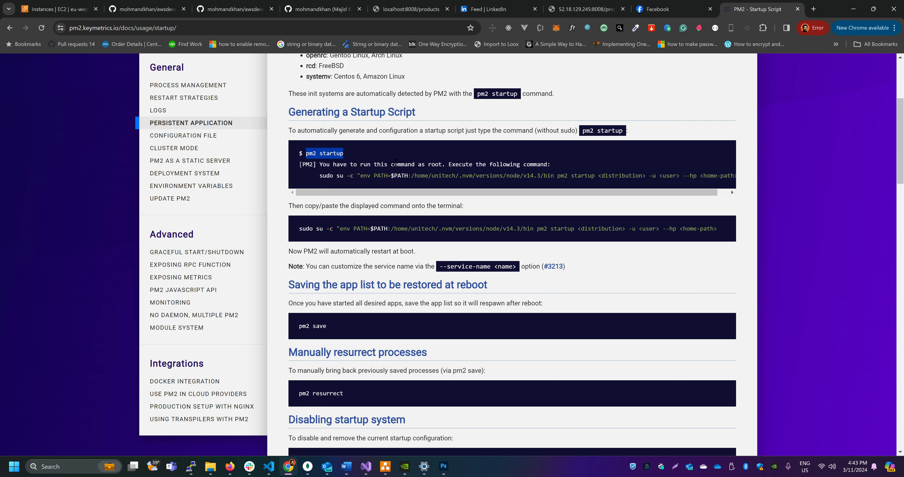
Return to the server's terminal session and run pm2 startup
left_click(75, 10)
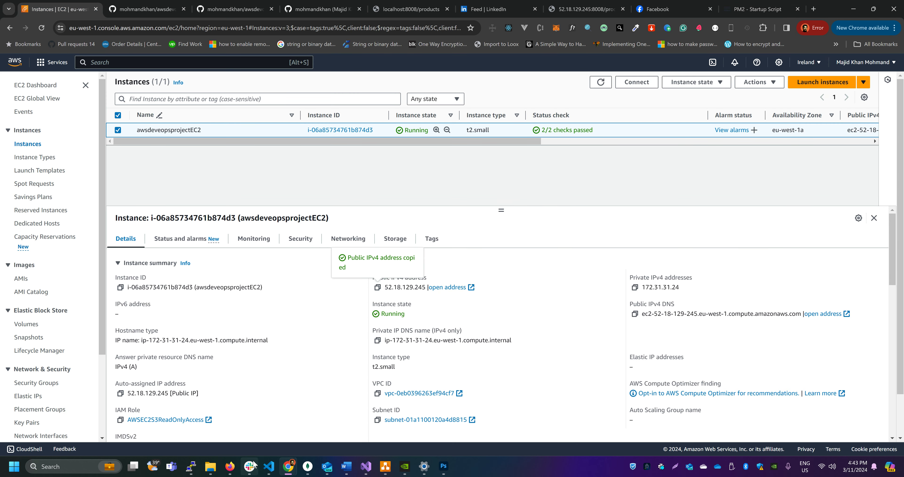
left_click(191, 466)
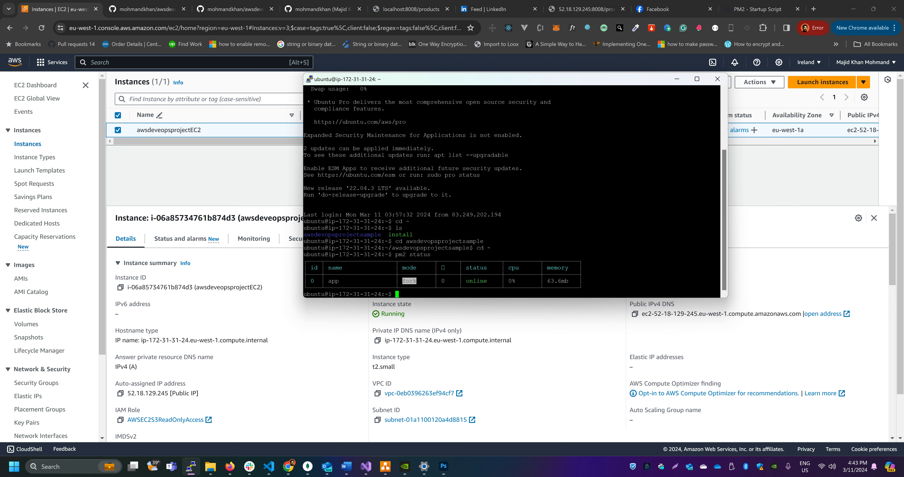
type("pm2 startup")
key("Return")
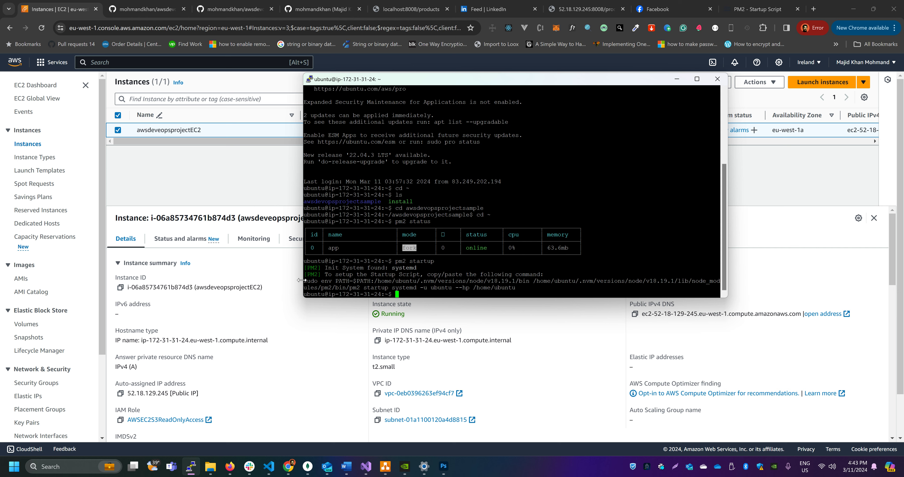
Copy the sudo env PATH startup command for systemd from the pm2 startup output and run it in the terminal
left_click_drag(303, 281, 514, 287)
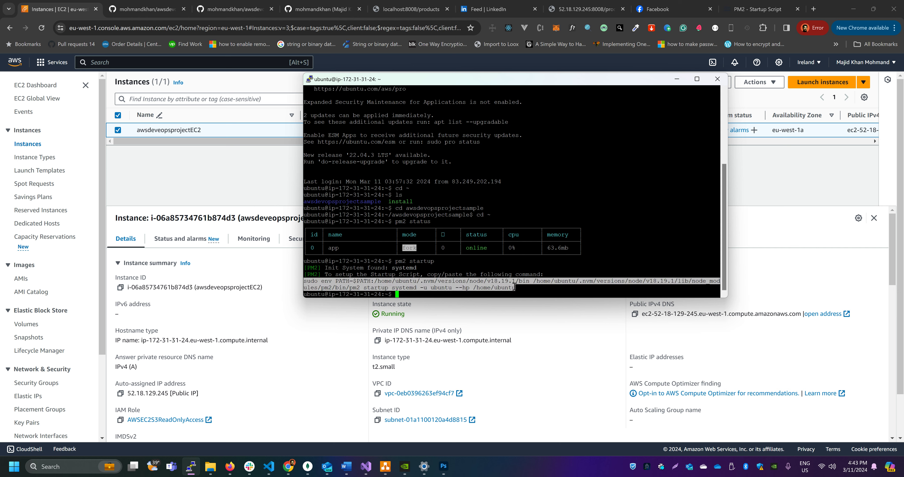
right_click(493, 281)
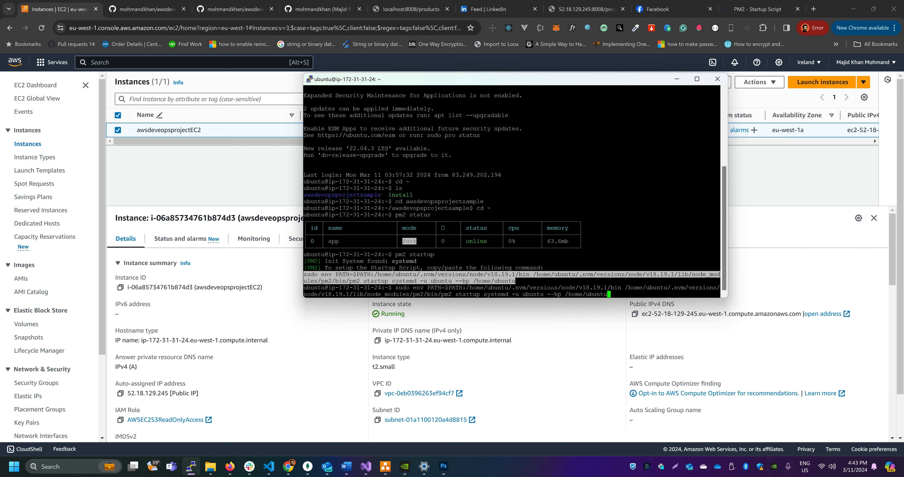
key("Return")
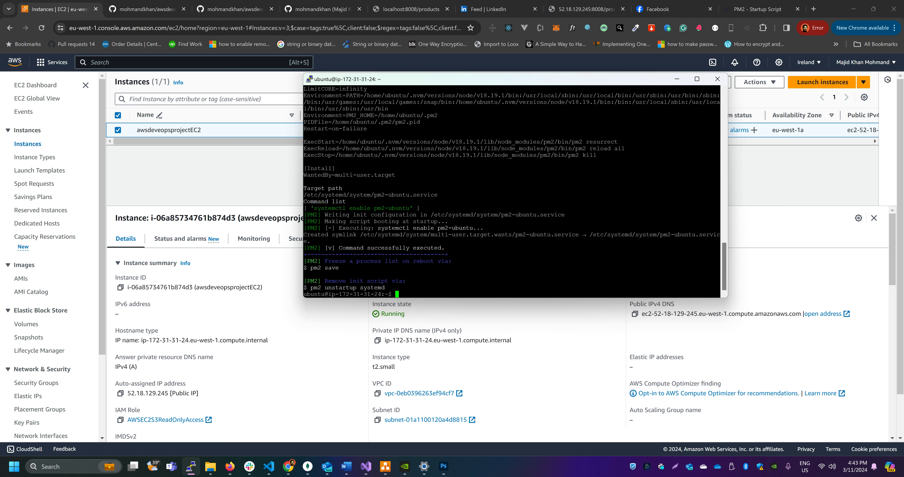
Save the current PM2 process list with pm2 save, highlight the dump file path in its output, and minimize the terminal window
type("pm2 save")
key("Return")
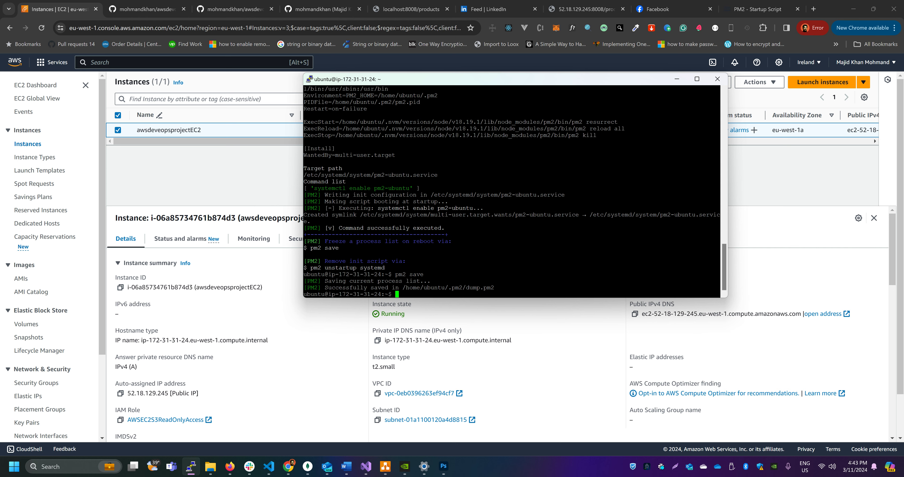
left_click_drag(458, 288, 497, 288)
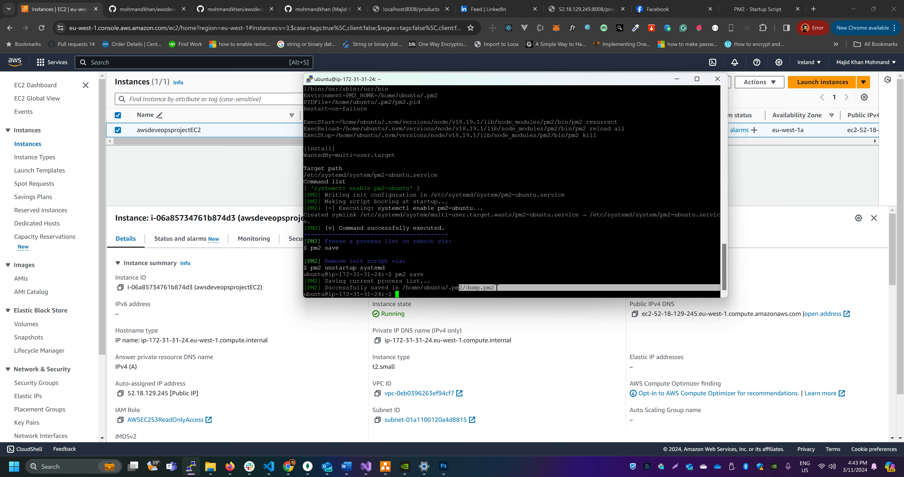
left_click(419, 274)
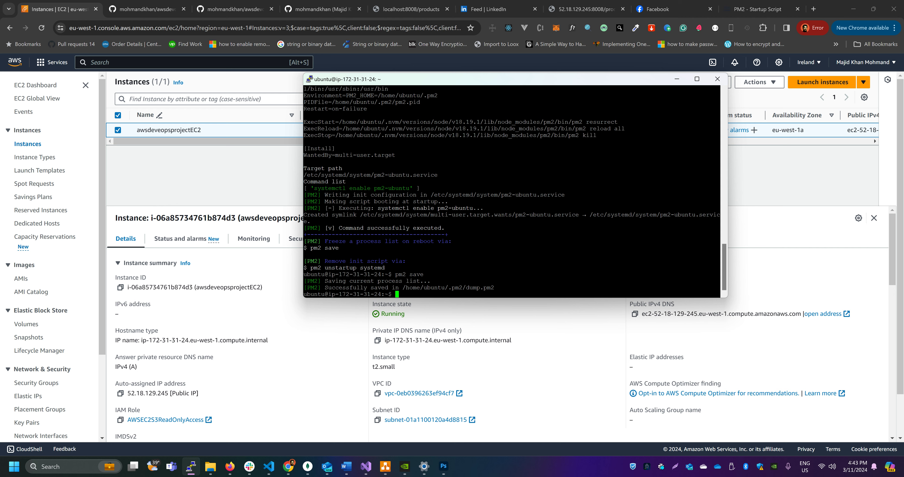
left_click(681, 82)
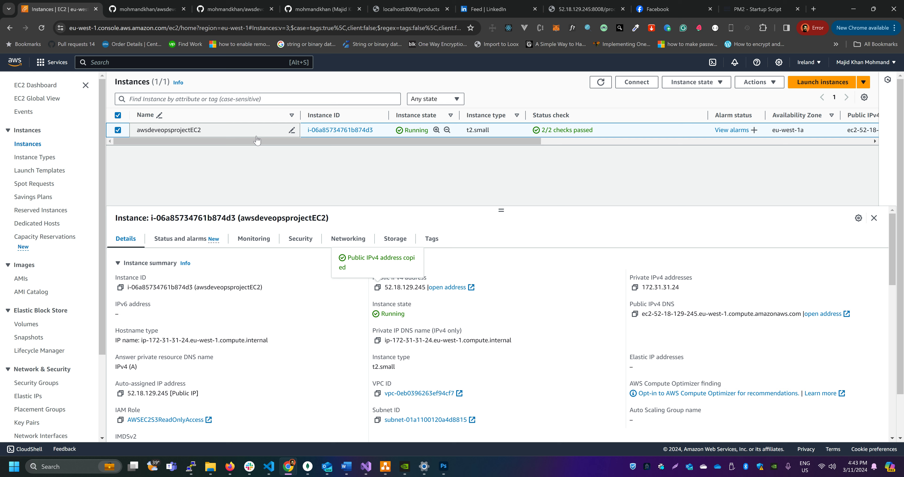
Reload the Instances list and open the Create image form for the awsdeveopsprojectEC2 instance
left_click(29, 145)
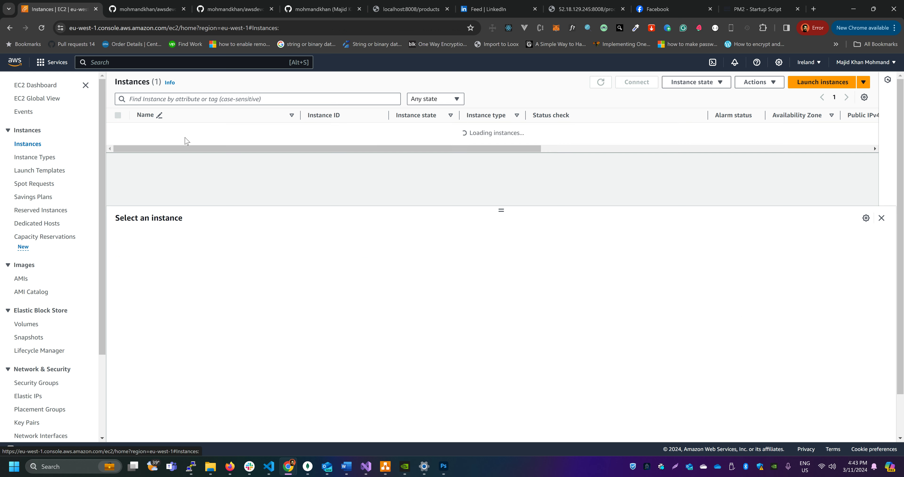
right_click(233, 135)
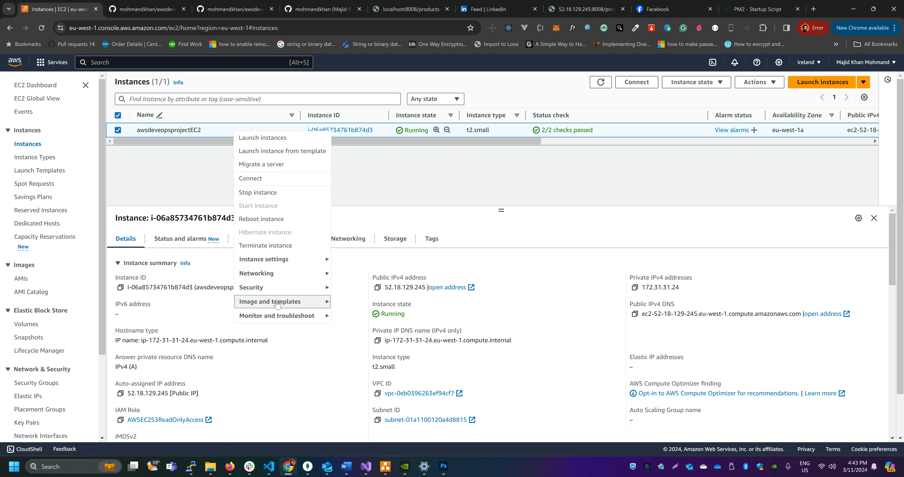
mouse_move(278, 303)
left_click(380, 300)
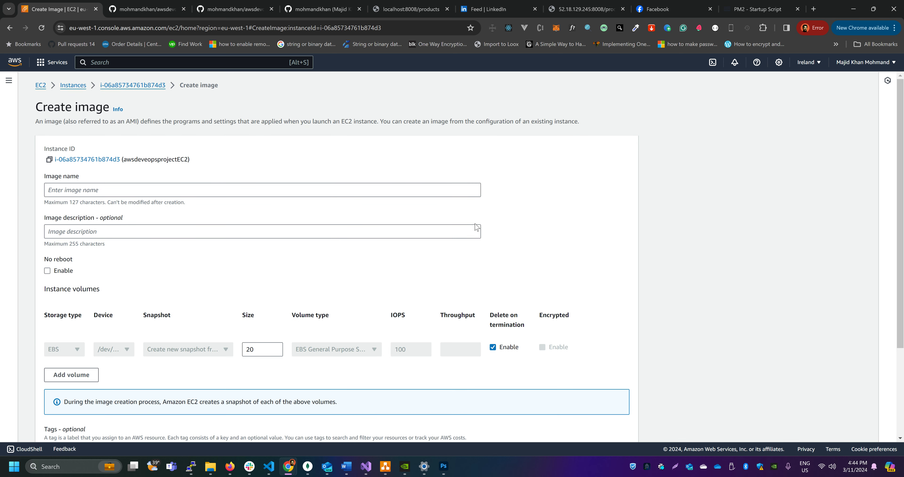
Name the image awsdevopsprojectAMI and copy the same text into the image description
left_click(363, 187)
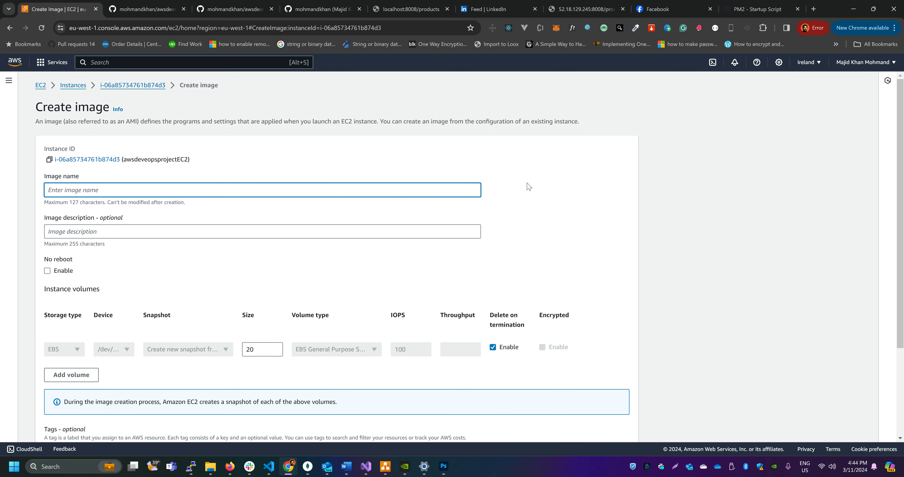
type("awsdevopsprojectAMI")
key("ctrl+a")
key("ctrl+c")
left_click(267, 228)
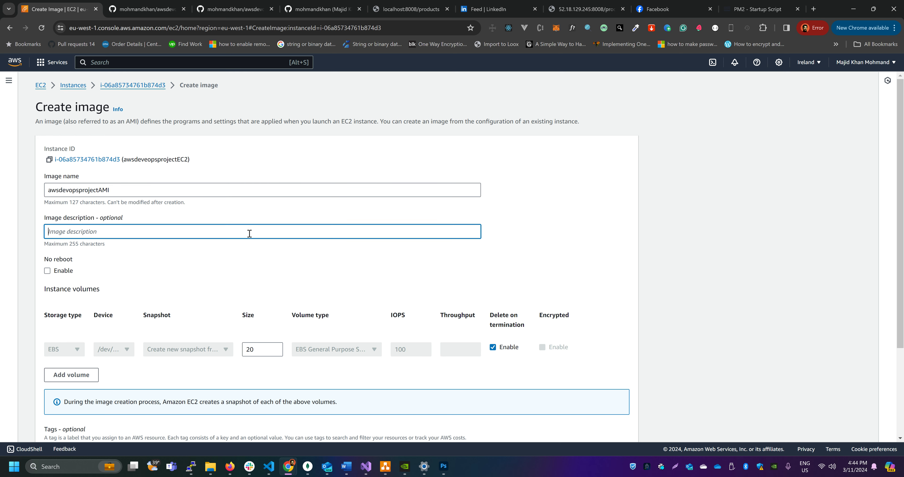
key("ctrl+v")
left_click(238, 263)
Check the size of the instance volume and create the image
scroll(239, 265, "down", 3)
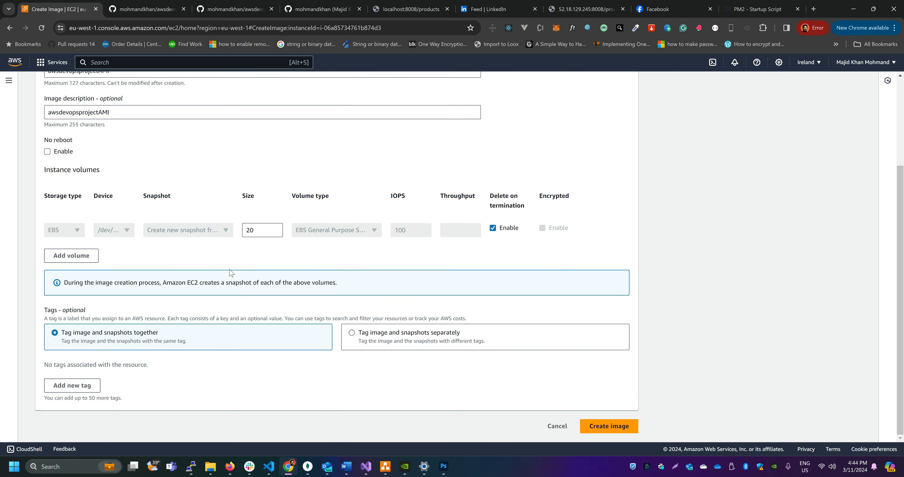
left_click(256, 233)
left_click_drag(256, 233, 238, 234)
left_click(608, 426)
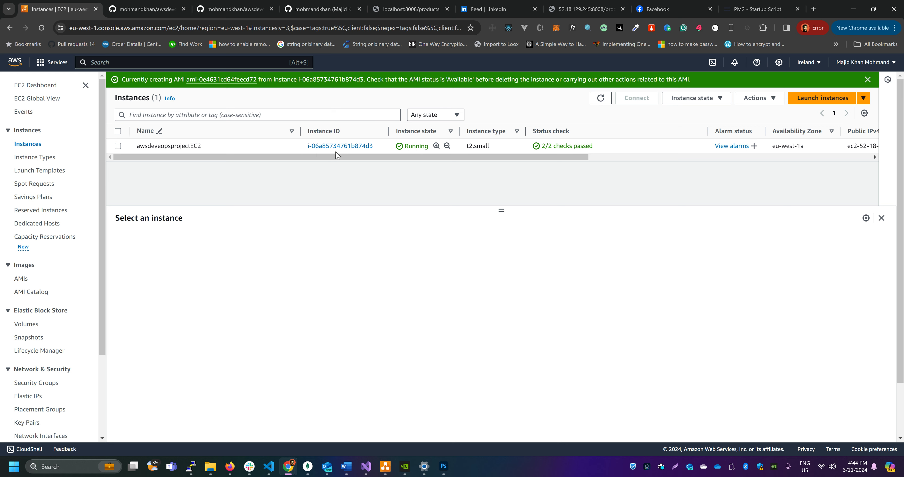
View the list of AMIs, check the source instance in the Instances list, and return to the AMIs
left_click(21, 279)
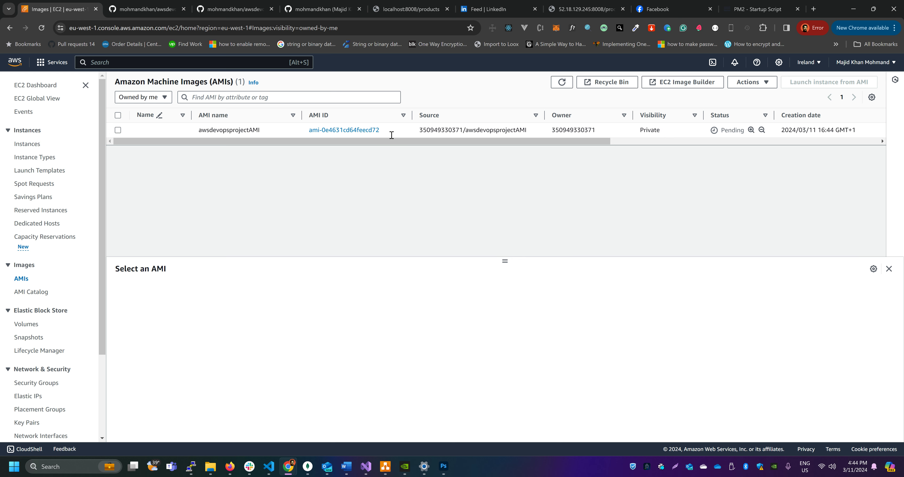
left_click(28, 143)
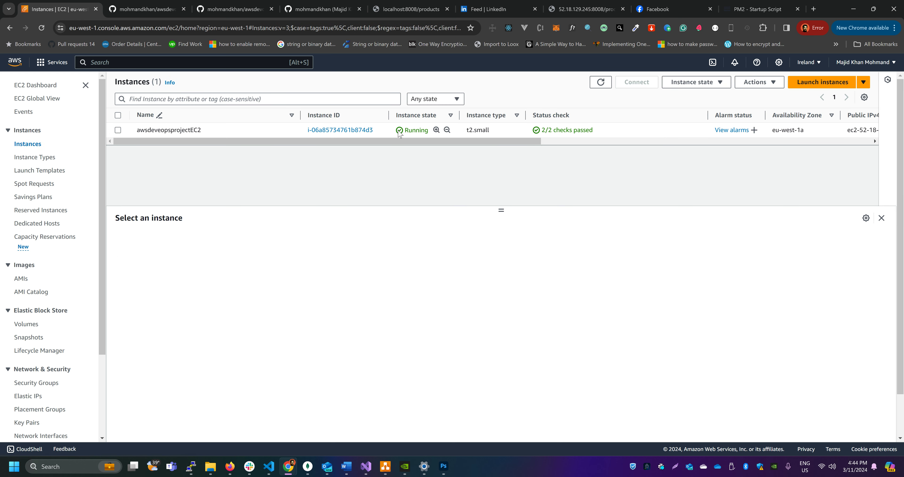
left_click(22, 278)
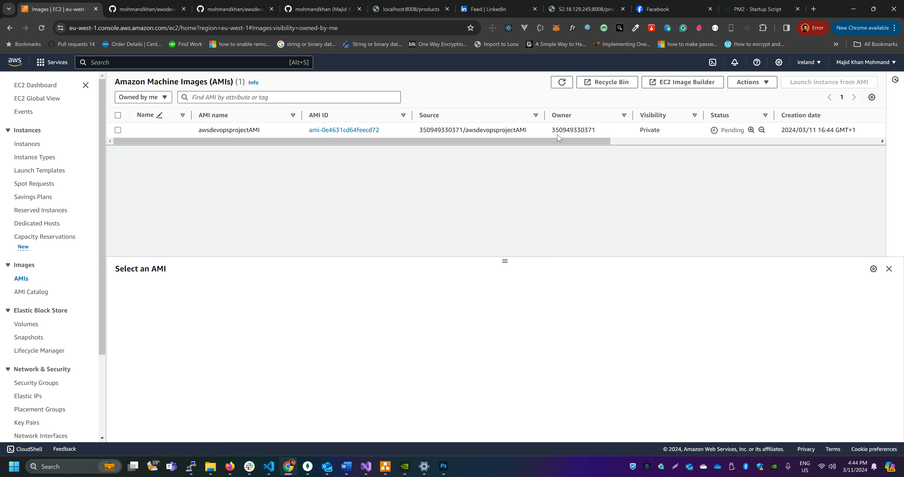
Refresh the AMI list twice and look across its columns to check the status of awsdevopsprojectAMI
left_click_drag(381, 140, 324, 142)
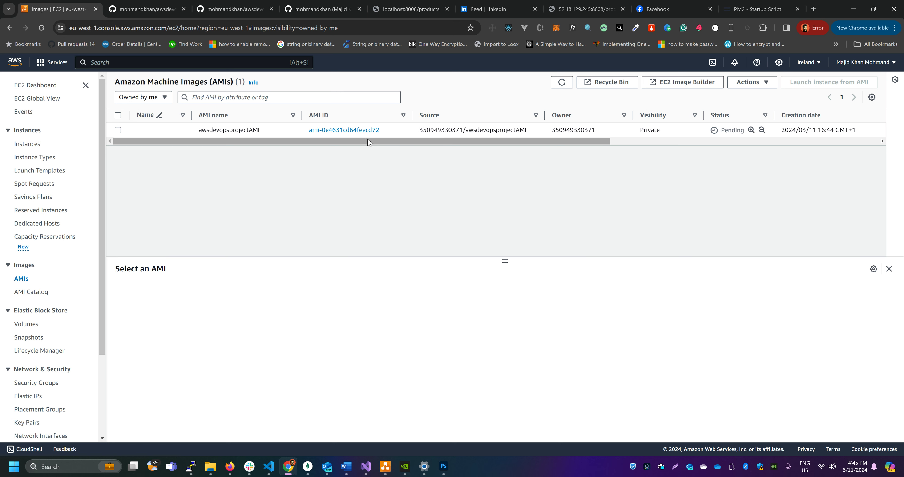
left_click_drag(358, 141, 518, 145)
left_click(561, 81)
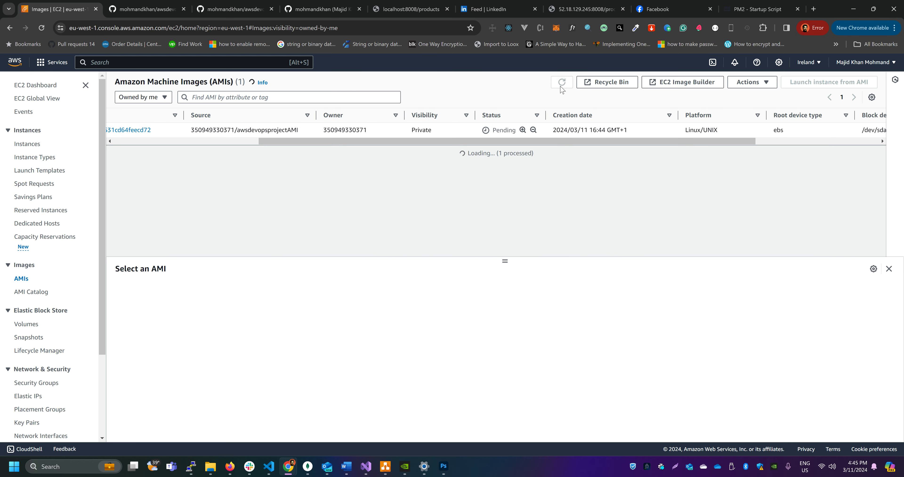
left_click(561, 82)
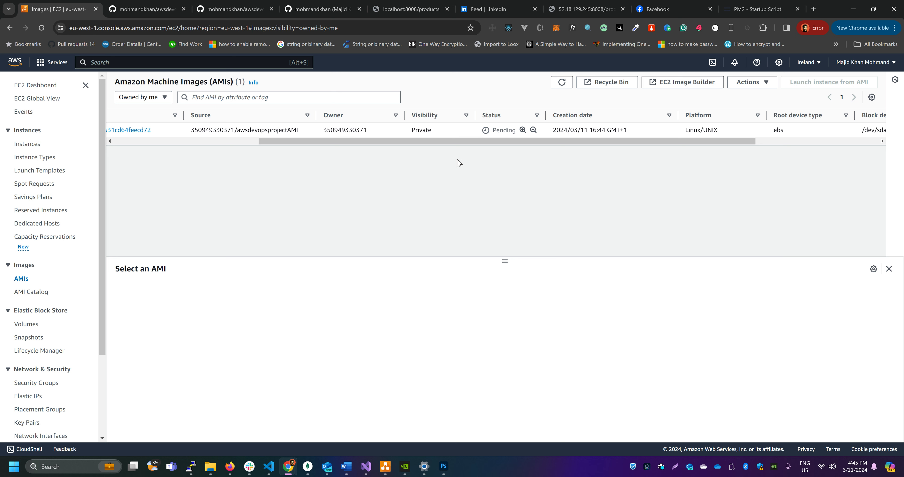
left_click_drag(501, 143, 365, 150)
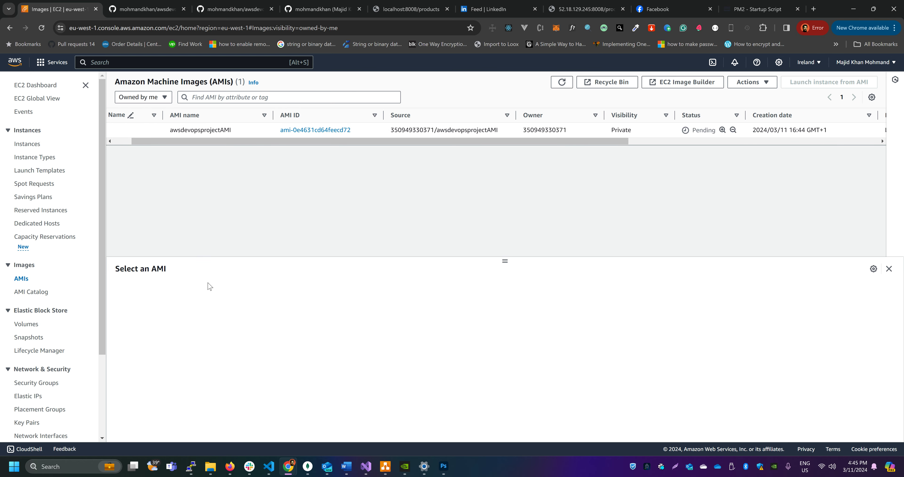
View the Load Balancers page and enlarge its list area to check for existing load balancers
scroll(103, 211, "down", 1)
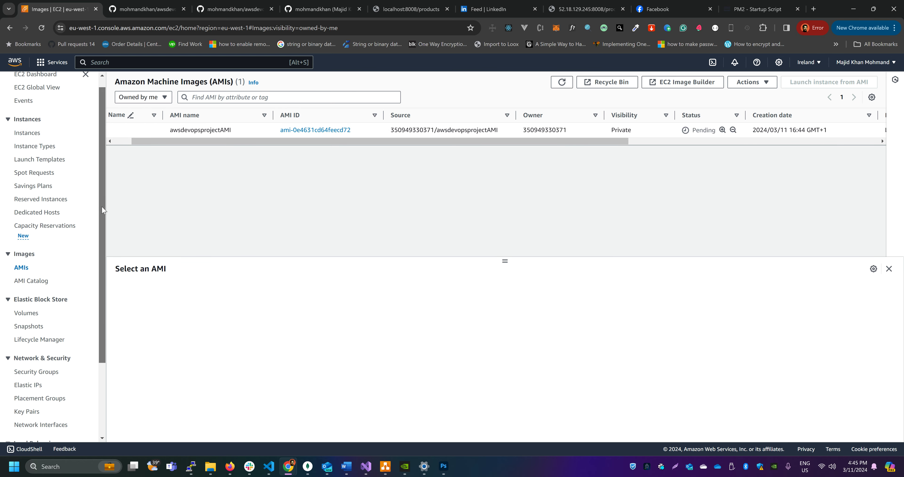
scroll(103, 210, "down", 3)
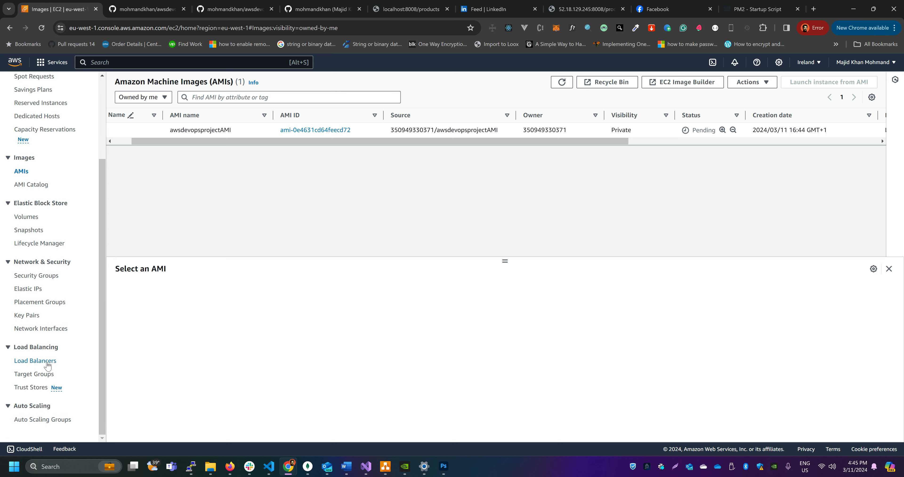
key("XF86AudioLowerVolume")
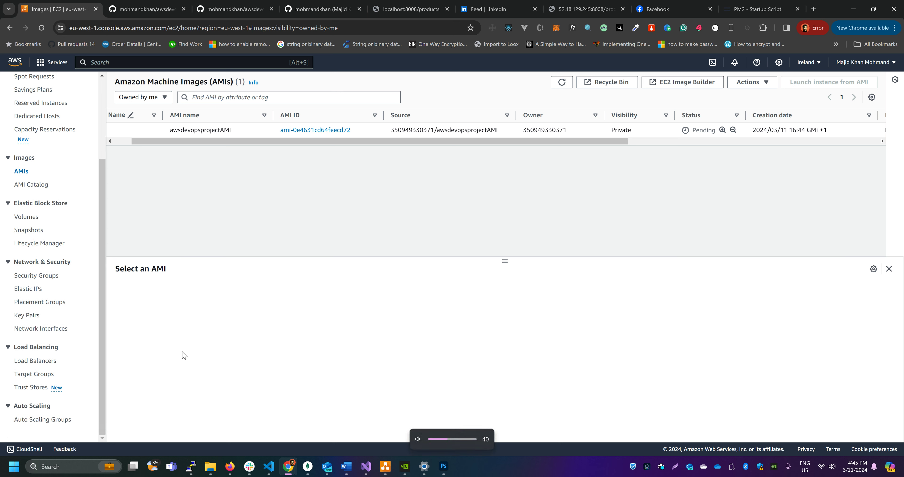
key("XF86AudioRaiseVolume")
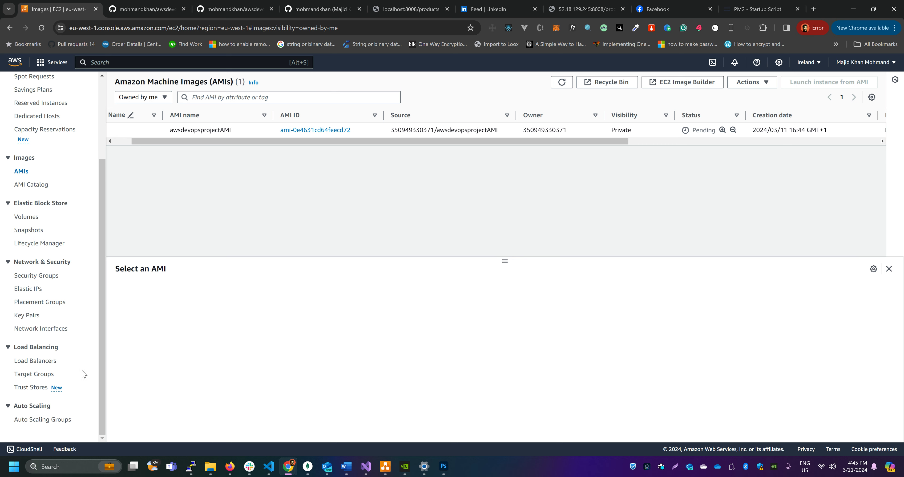
left_click(41, 364)
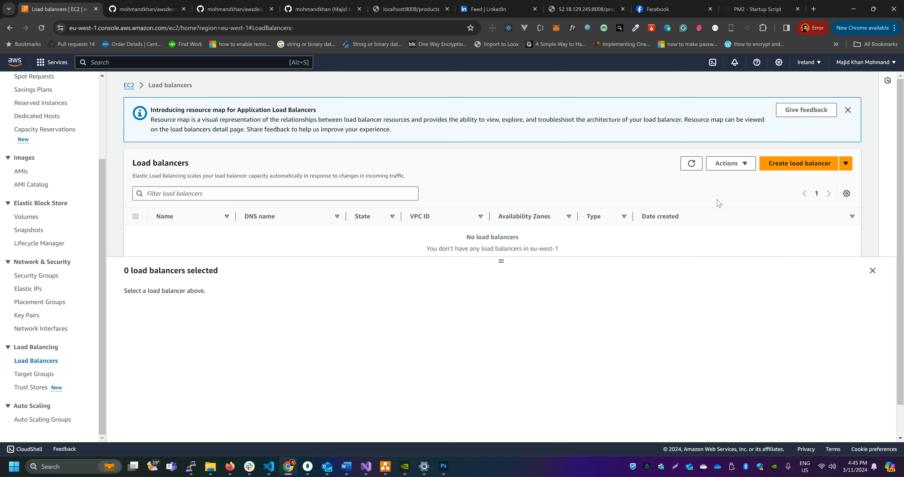
scroll(546, 225, "down", 1)
scroll(616, 228, "up", 1)
left_click_drag(501, 261, 496, 314)
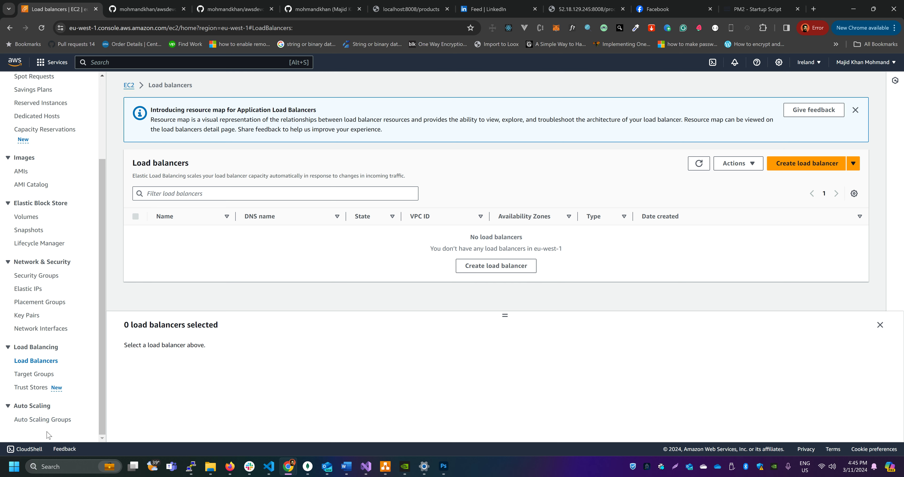
Look through the Auto Scaling Groups, Target Groups and Launch Templates pages of the EC2 console
left_click(43, 420)
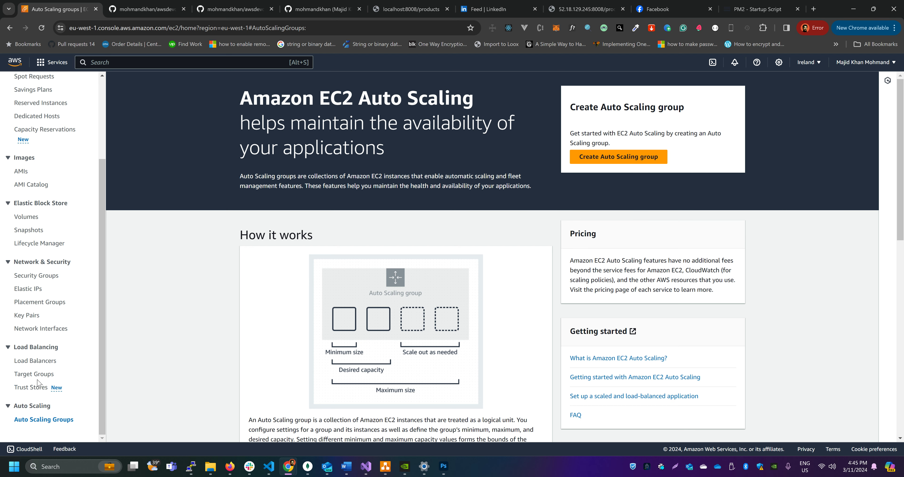
left_click(44, 375)
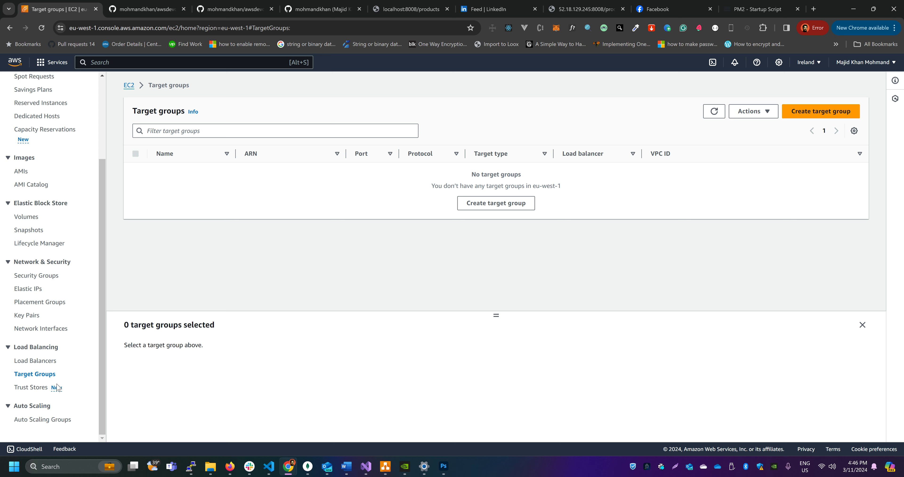
scroll(55, 381, "up", 3)
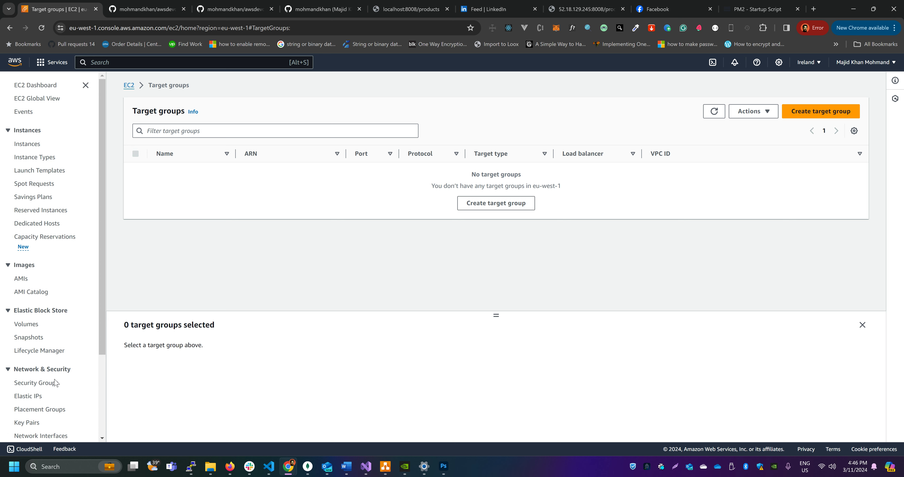
scroll(54, 382, "down", 3)
scroll(53, 381, "up", 3)
left_click(44, 172)
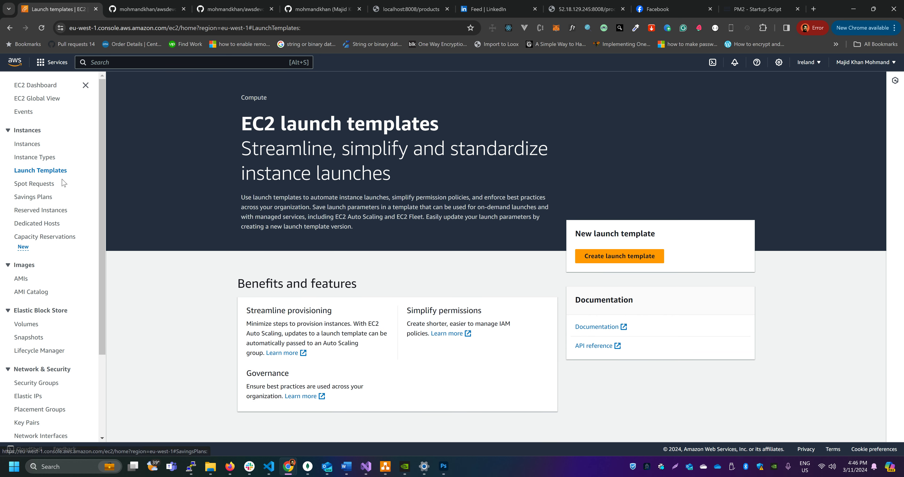
Switch to the AWS-CICD-AUTOSCALE.drawio diagram in draw.io, examine how the AMI feeds the launch template, and return to the EC2 console
left_click(385, 467)
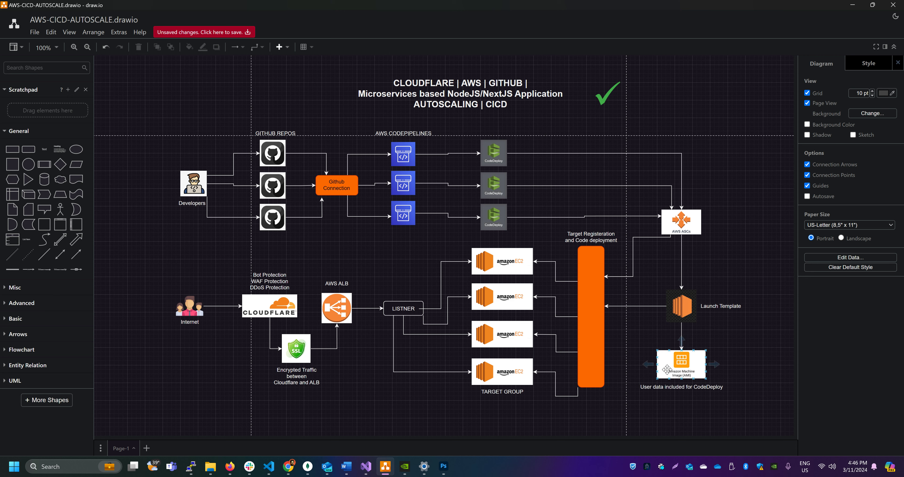
left_click(693, 364)
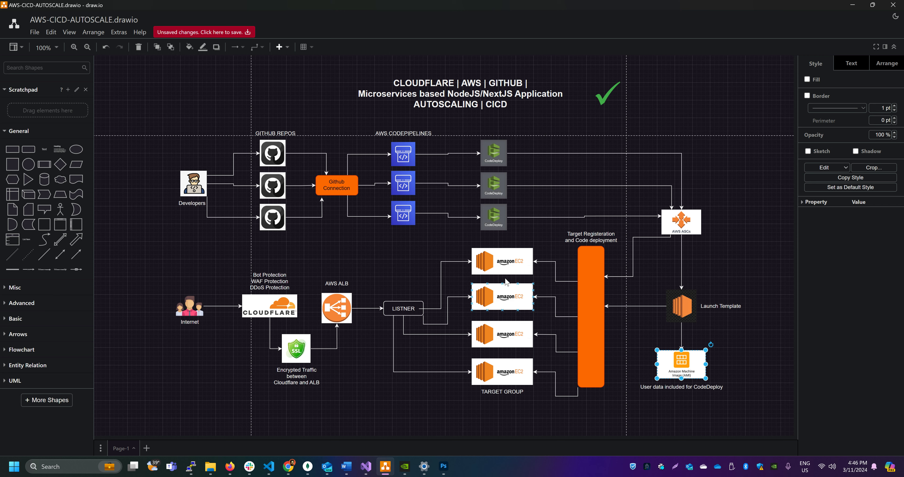
left_click(742, 355)
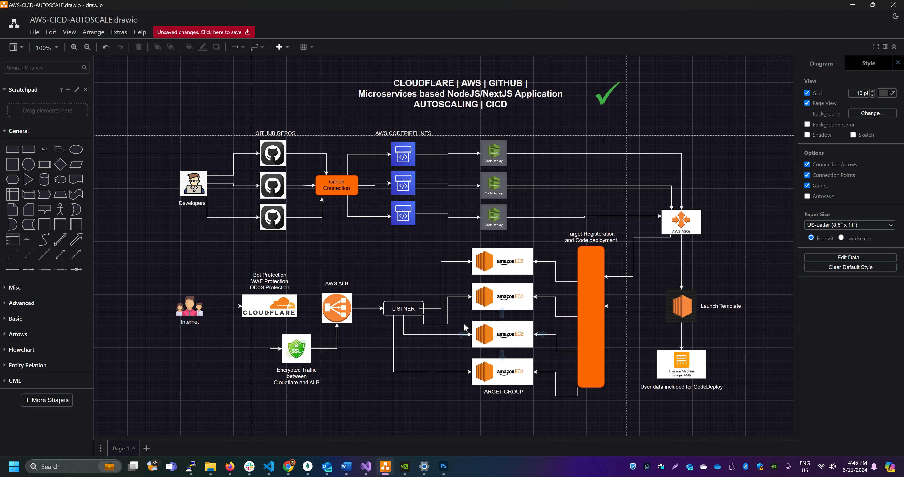
left_click(386, 471)
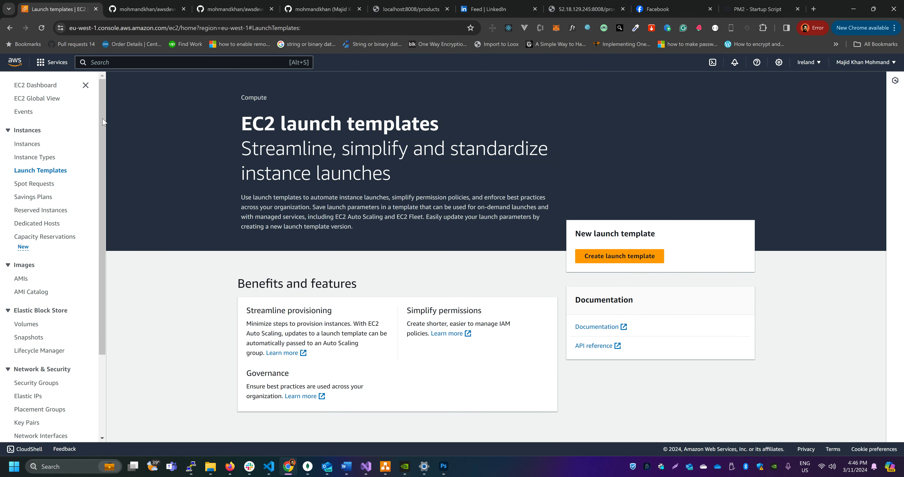
View the Instances list and check the status of awsdevopsprojectAMI in the AMI list
left_click(28, 144)
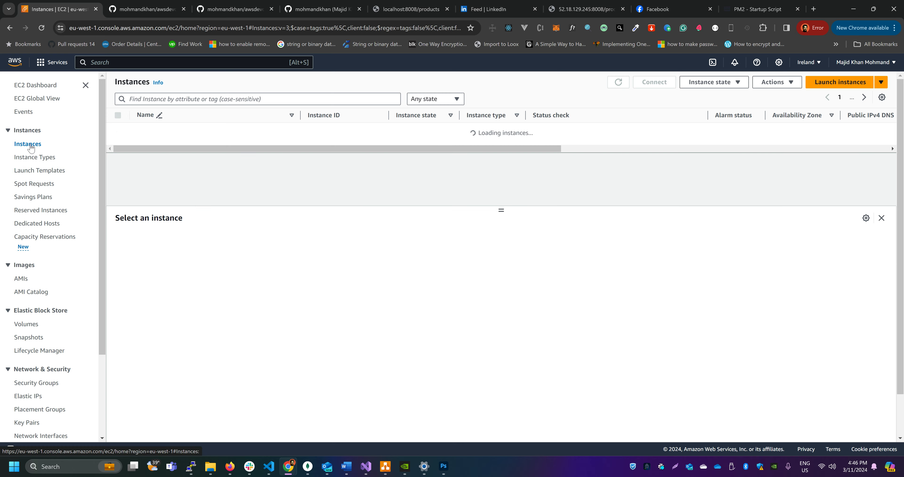
left_click(21, 279)
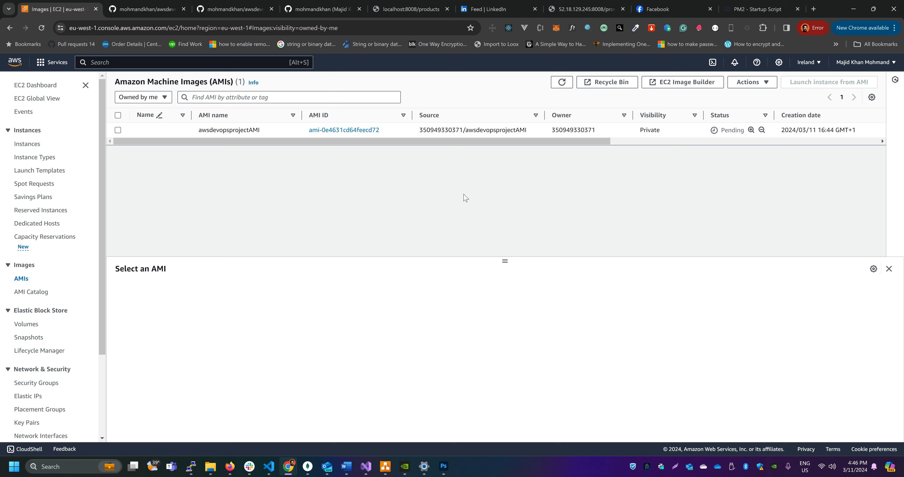
left_click_drag(399, 148, 372, 152)
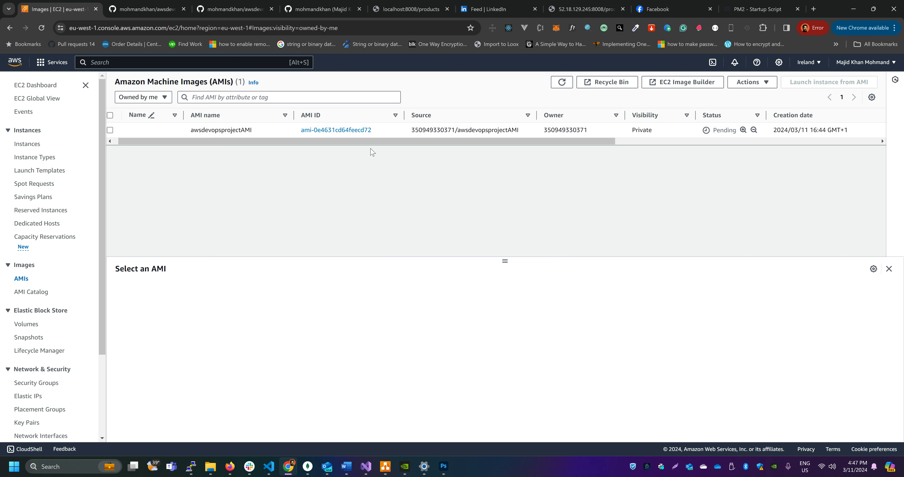
Start creating a new EC2 launch template and look over its first settings
left_click(51, 170)
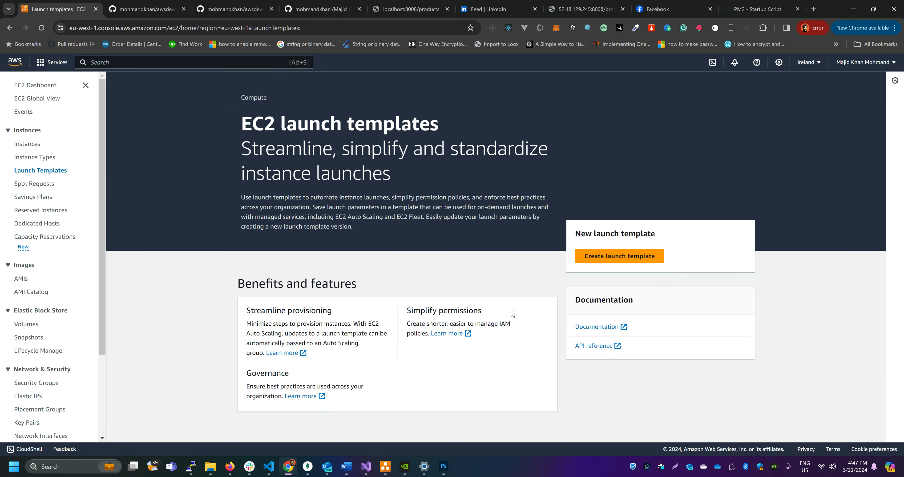
left_click(624, 256)
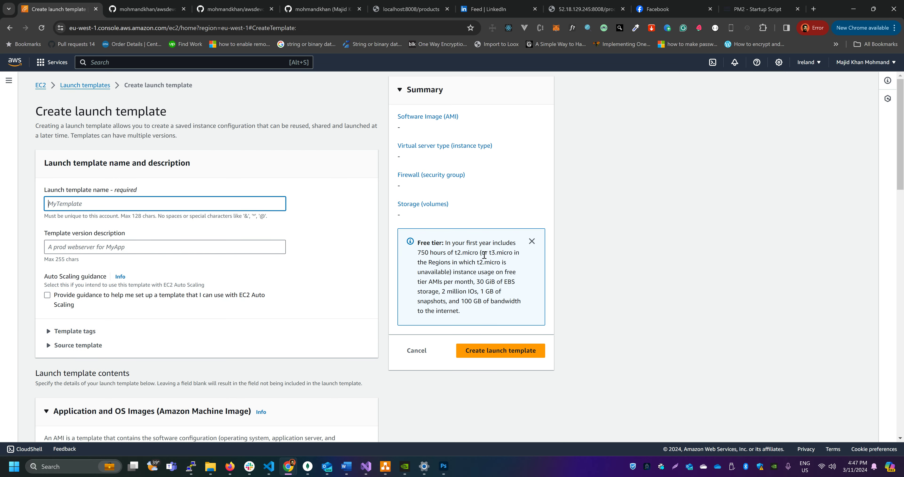
scroll(323, 248, "down", 1)
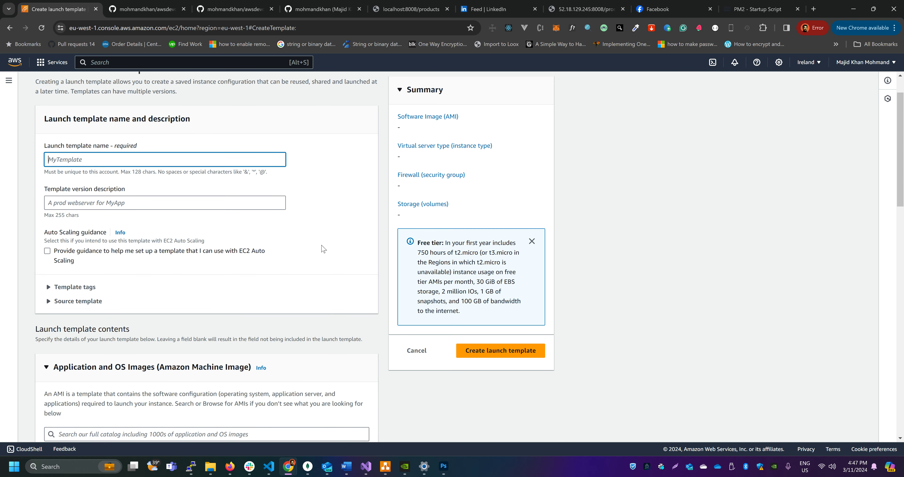
scroll(323, 249, "up", 1)
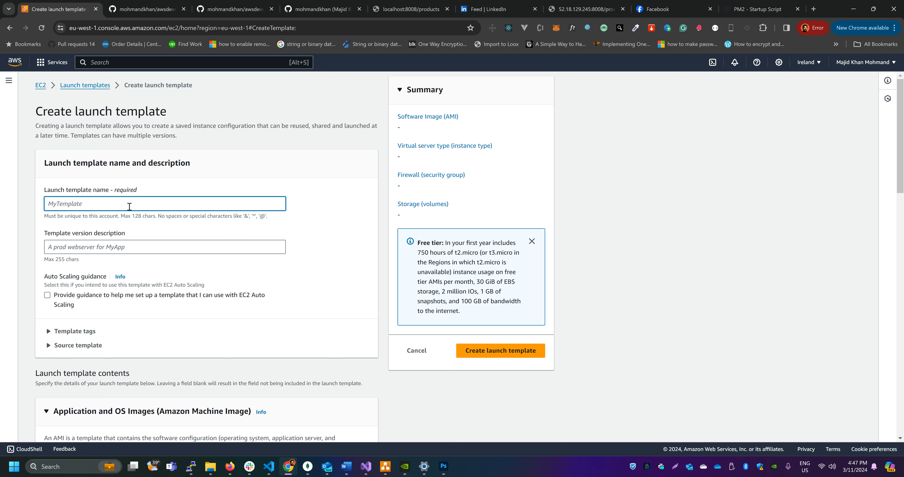
Enter awsdevopsprojectLT as the launch template name and version description, and enable the EC2 Auto Scaling guidance
type("AW")
key("BackSpace")
key("BackSpace")
type("a")
key("ctrl+a")
key("ctrl+c")
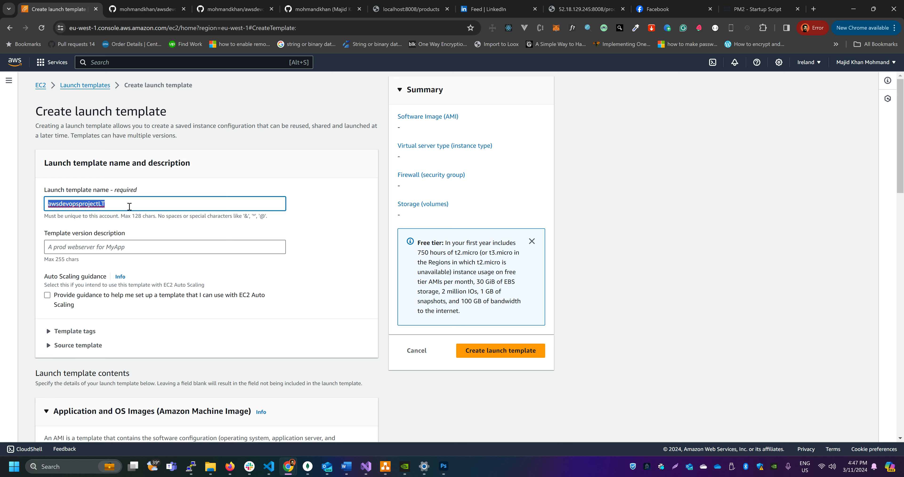
left_click(109, 246)
key("ctrl+v")
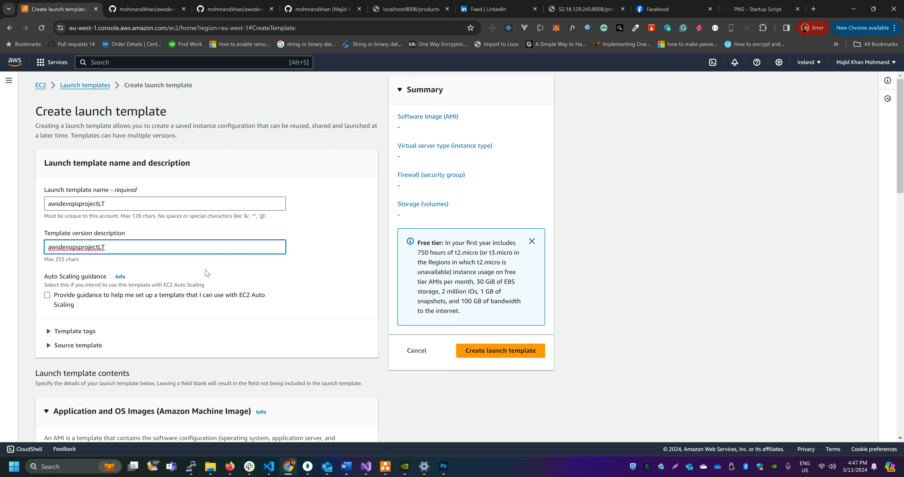
scroll(209, 272, "down", 2)
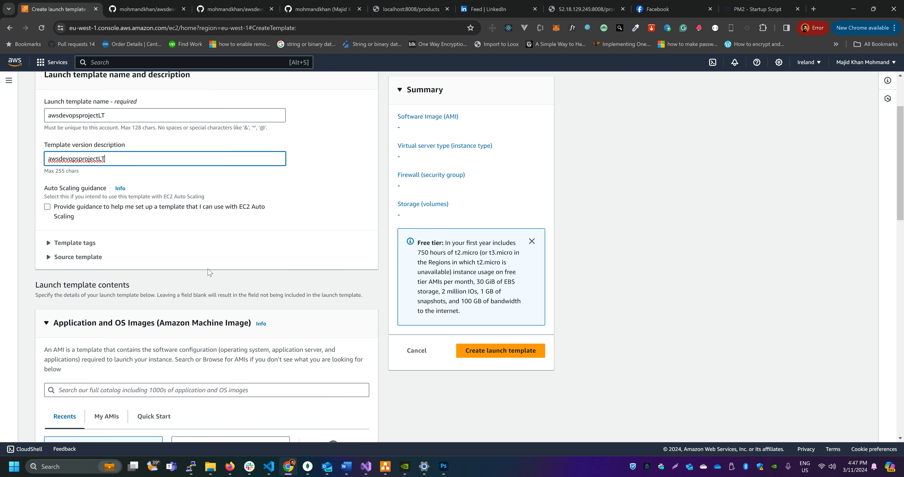
left_click(47, 208)
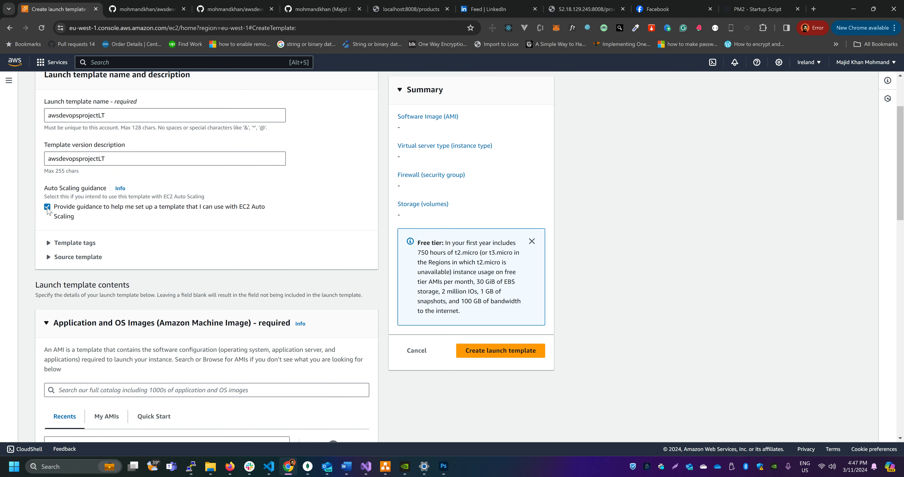
Browse the Quick Start images and choose awsdevopsprojectAMI from the owned AMIs as the template's image
scroll(256, 283, "down", 2)
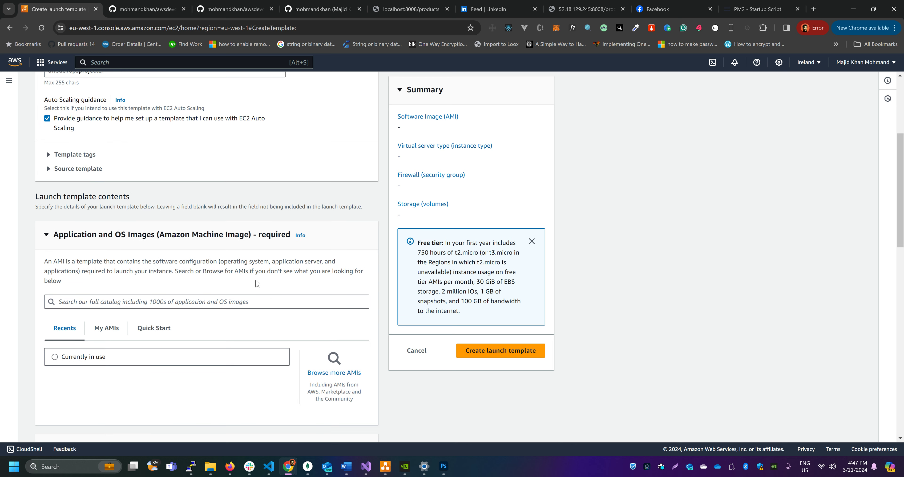
scroll(258, 252, "down", 1)
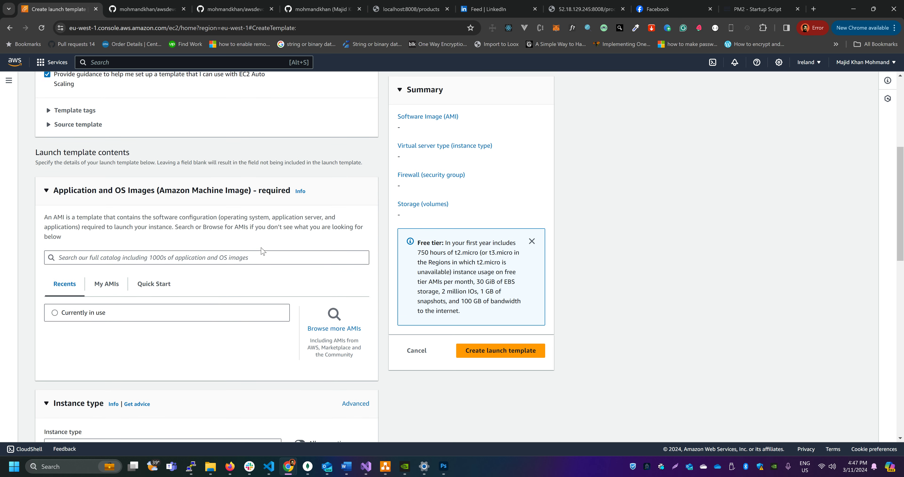
scroll(200, 230, "down", 3)
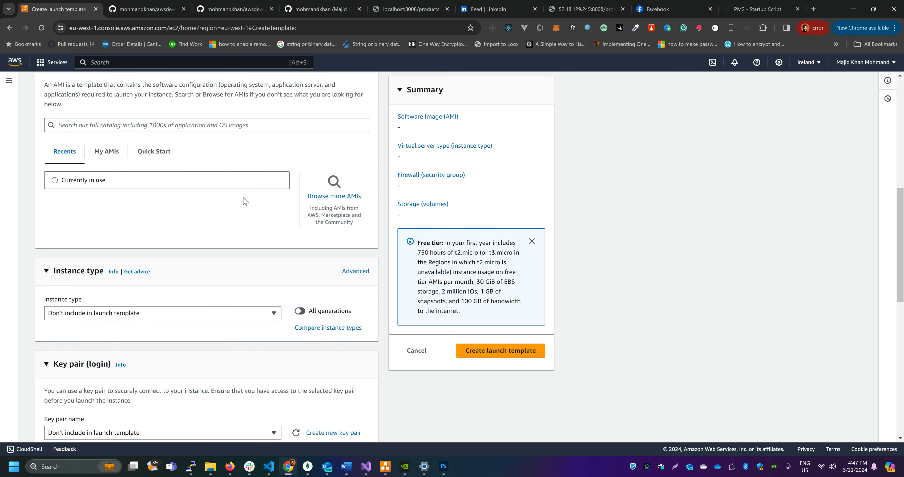
scroll(243, 200, "up", 2)
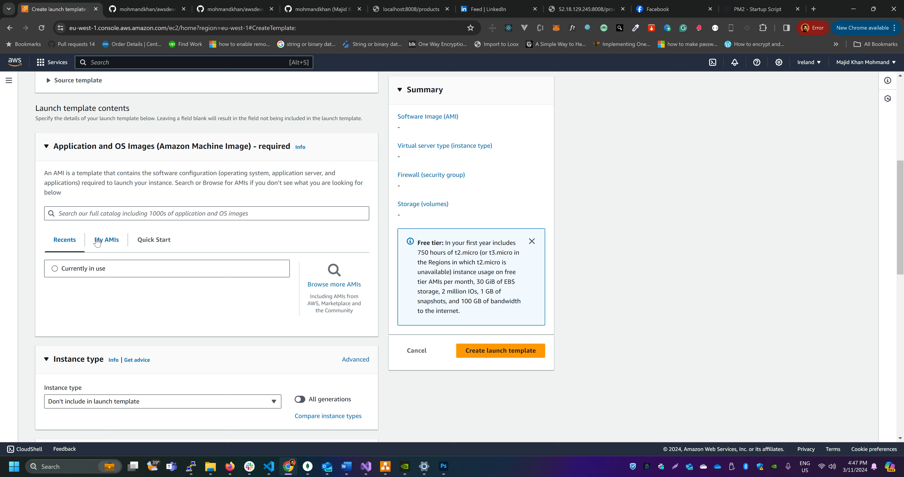
left_click(156, 242)
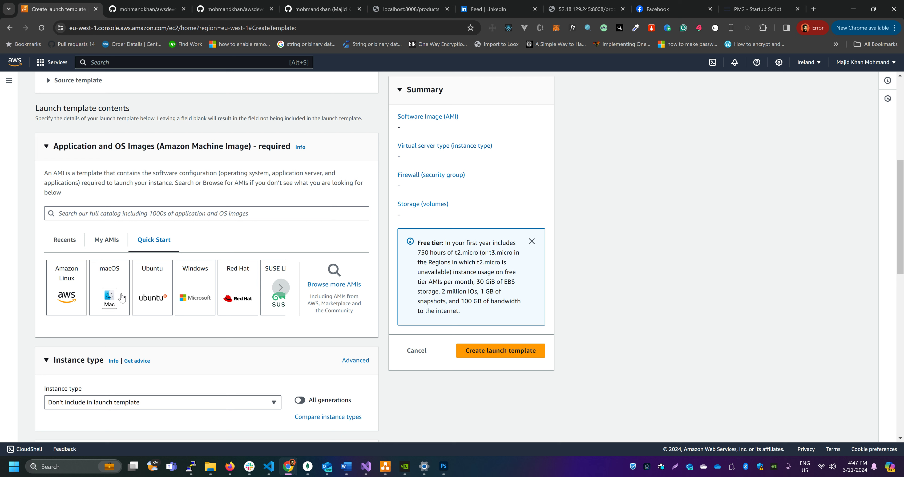
left_click(282, 289)
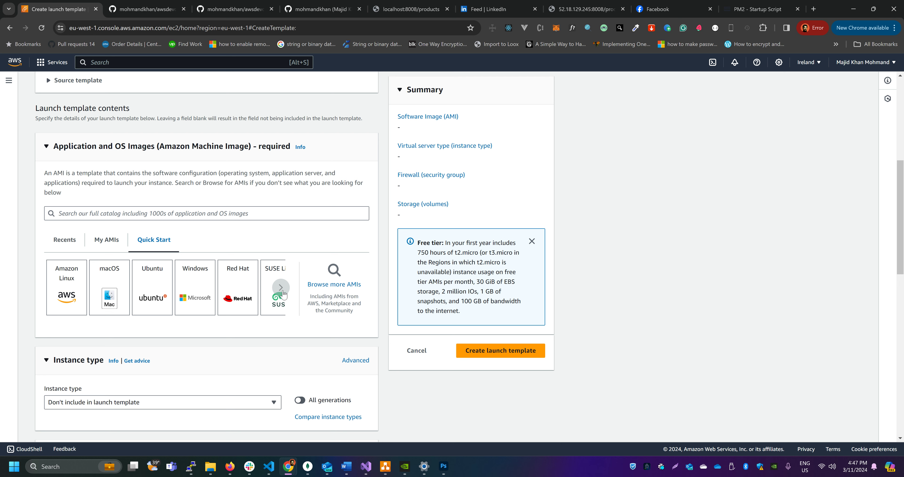
left_click(110, 242)
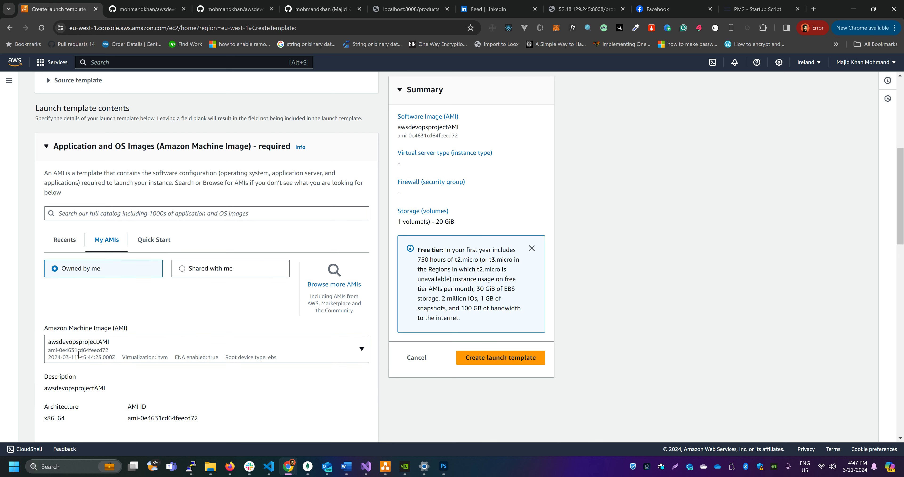
Set the launch template's instance type to t2.small
scroll(132, 353, "down", 2)
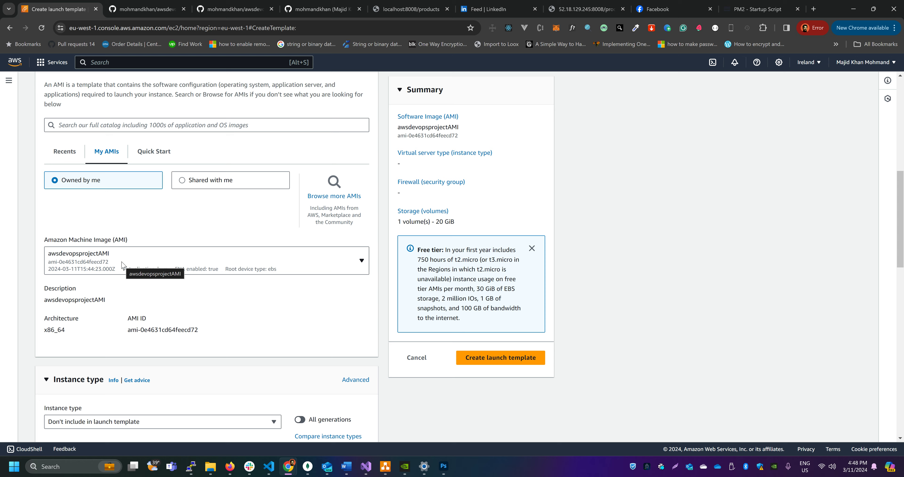
scroll(135, 259, "down", 1)
scroll(136, 254, "down", 1)
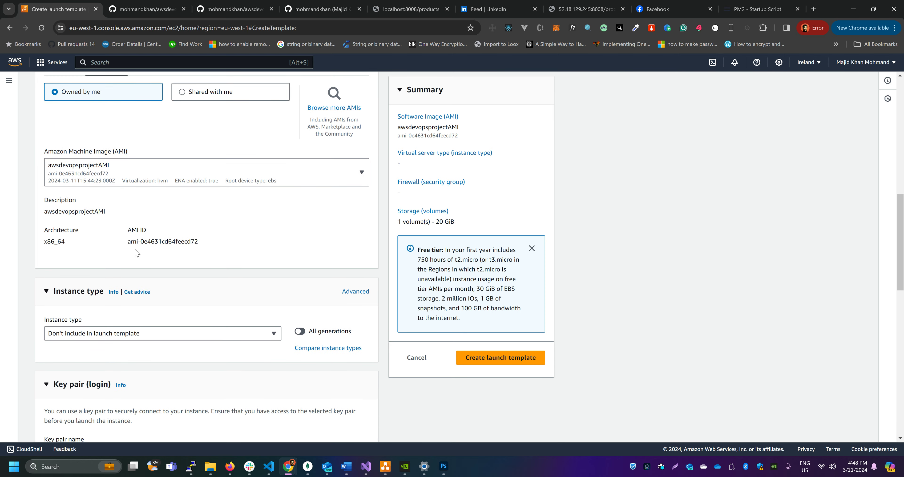
scroll(137, 253, "down", 1)
scroll(172, 211, "up", 1)
scroll(151, 238, "down", 2)
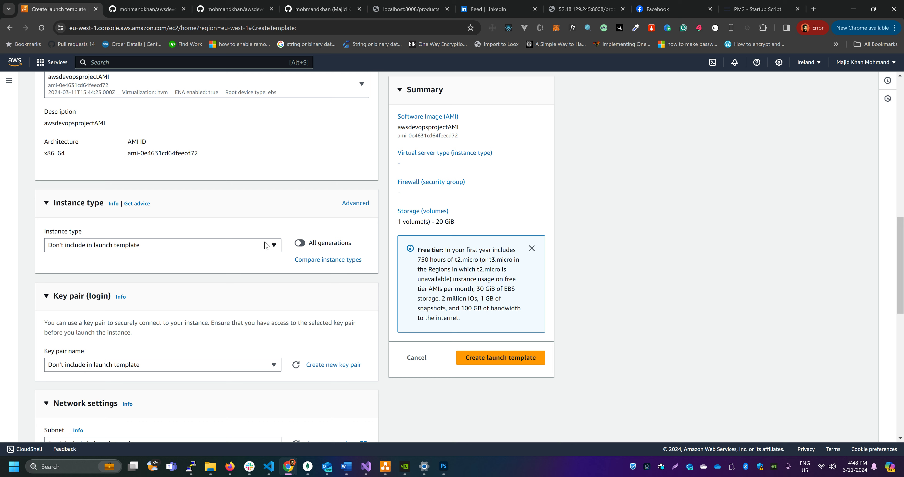
left_click(238, 250)
left_click(236, 249)
left_click(238, 249)
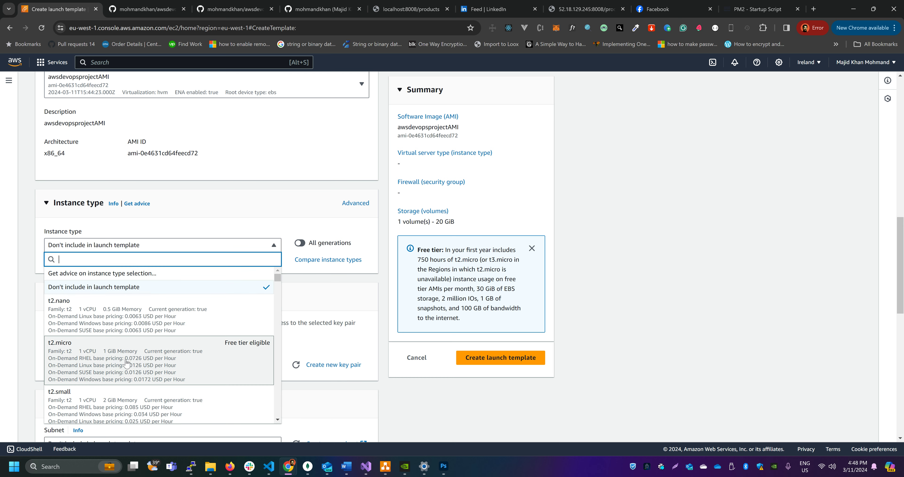
scroll(137, 368, "down", 1)
left_click(119, 368)
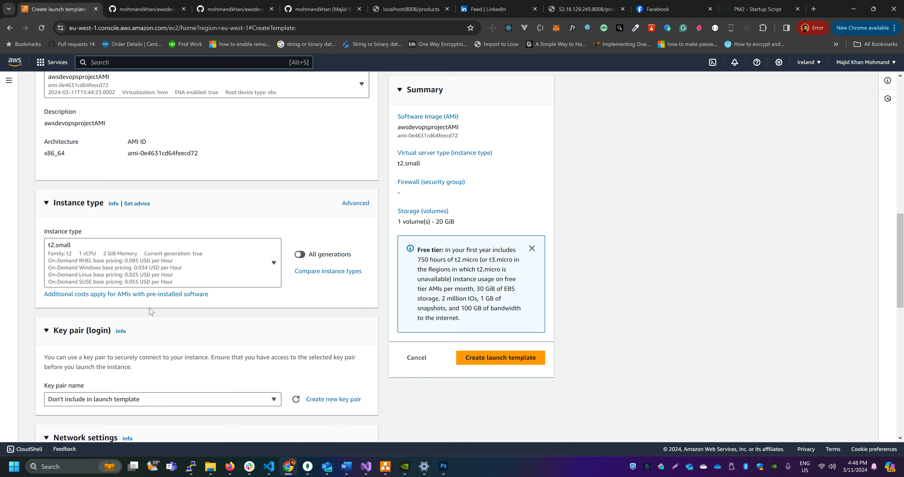
Review the launch template's name, description, selected AMI and instance type settings
scroll(244, 277, "up", 5)
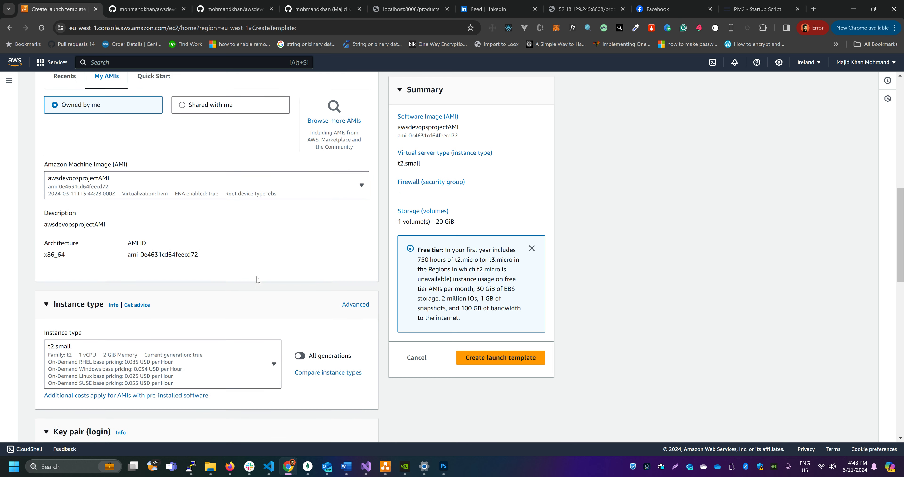
scroll(269, 278, "up", 5)
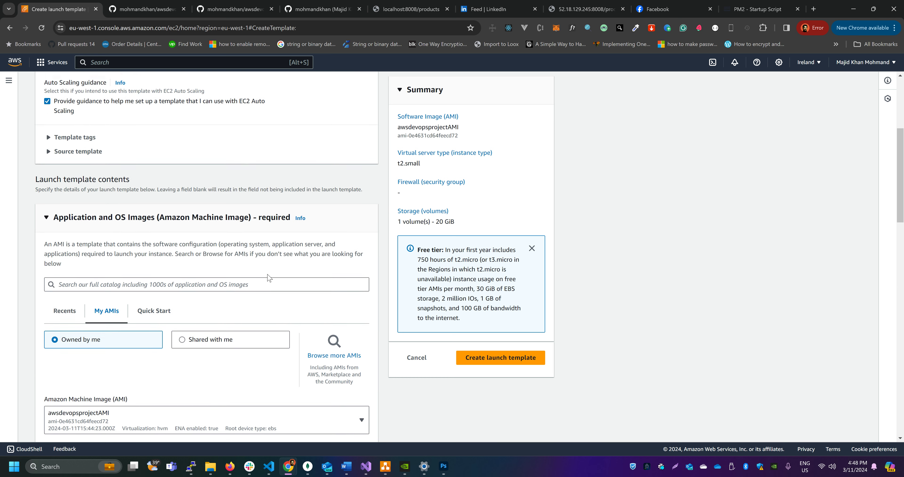
scroll(201, 230, "up", 3)
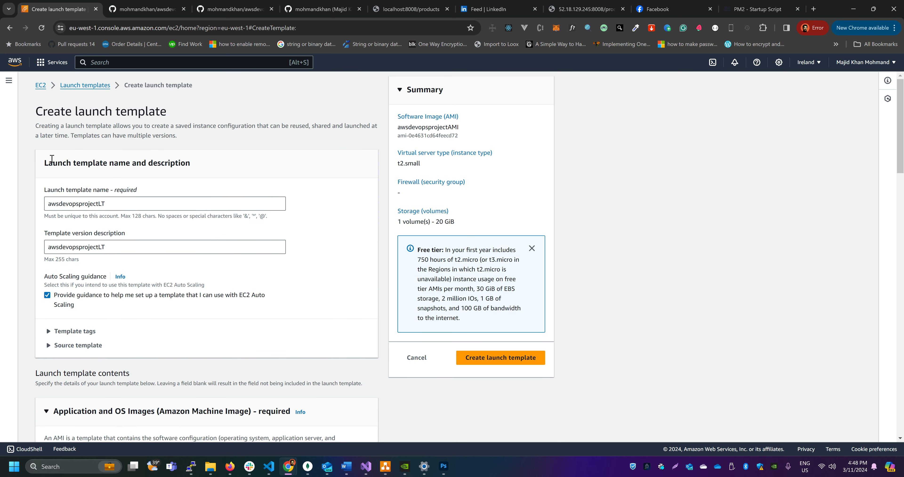
left_click_drag(46, 163, 107, 163)
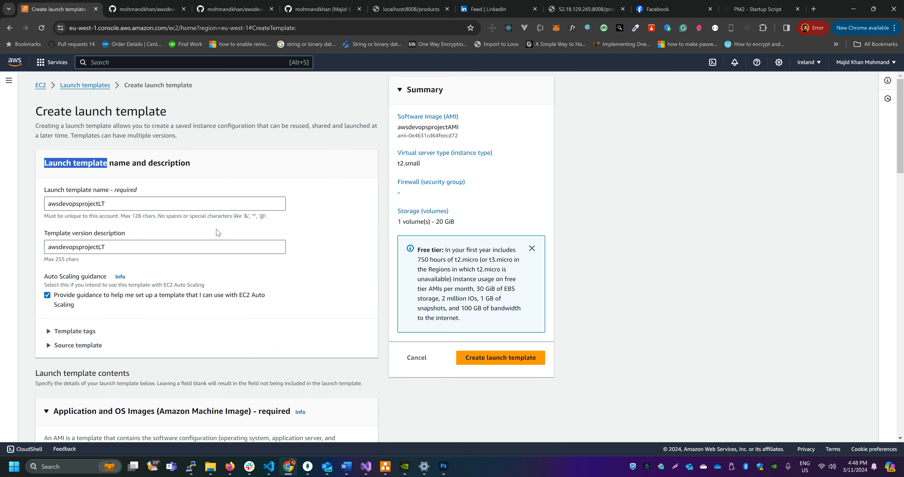
scroll(137, 208, "down", 6)
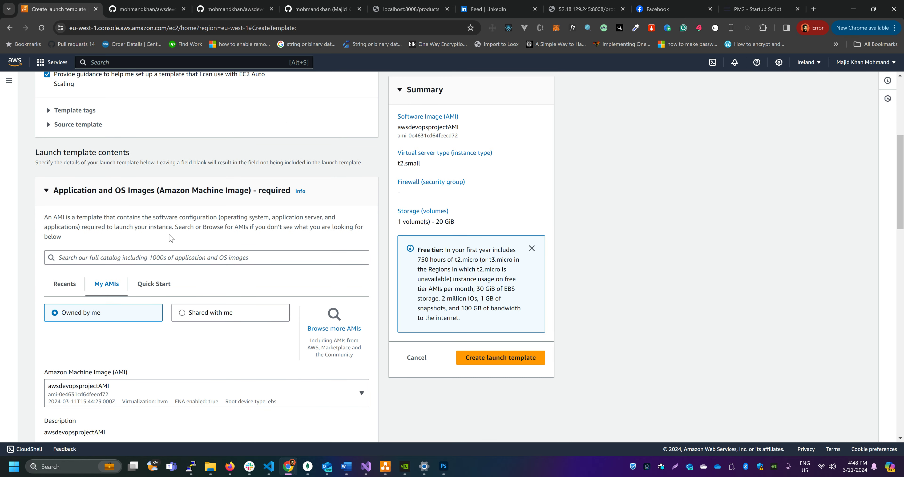
scroll(170, 238, "down", 2)
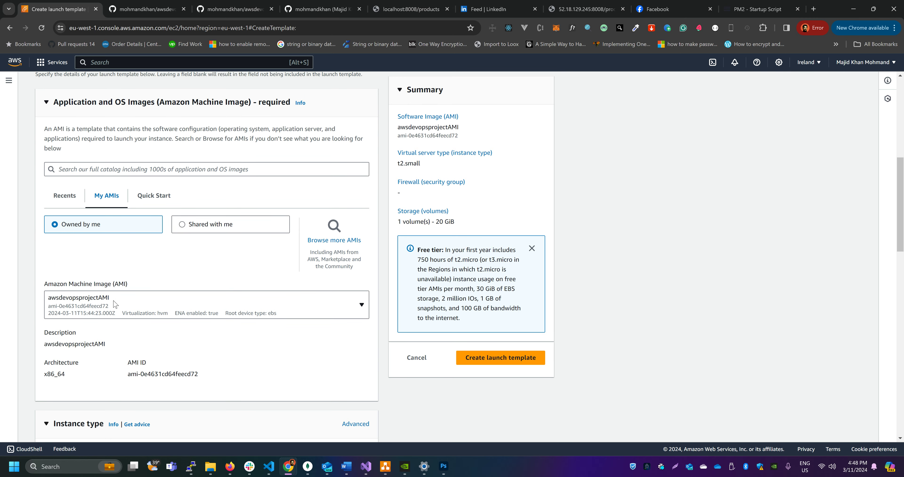
scroll(113, 304, "down", 1)
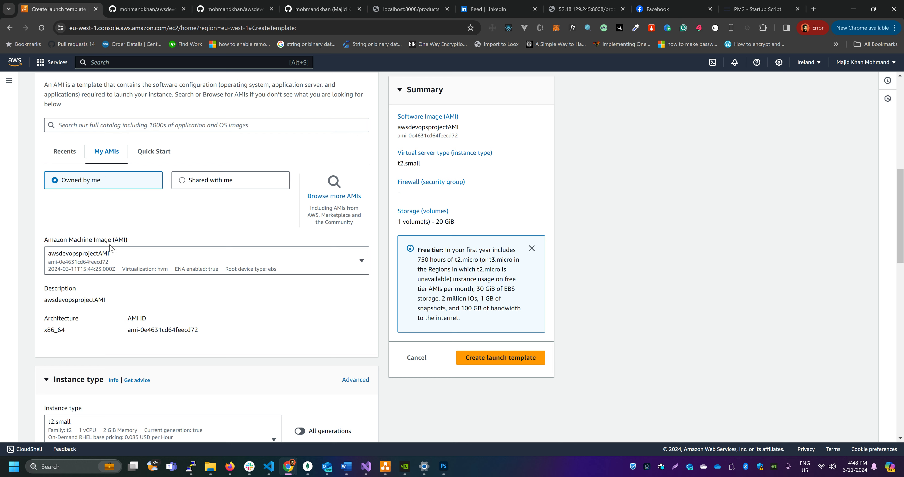
scroll(93, 259, "down", 4)
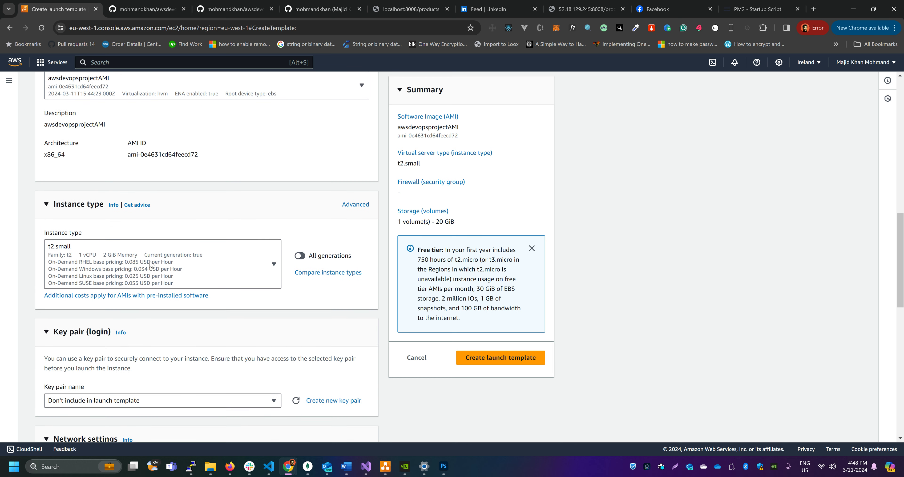
Choose awsdeveopsprojectEC2KEY as the launch template's login key pair
scroll(87, 267, "down", 2)
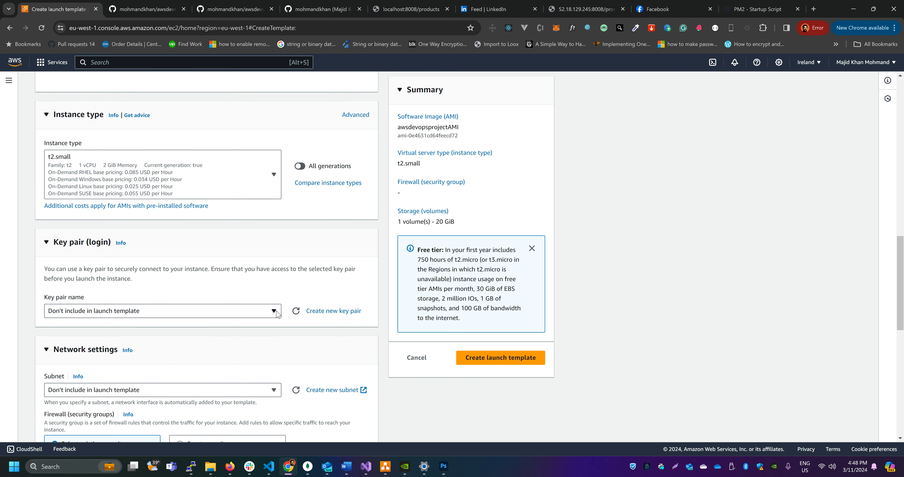
left_click(267, 312)
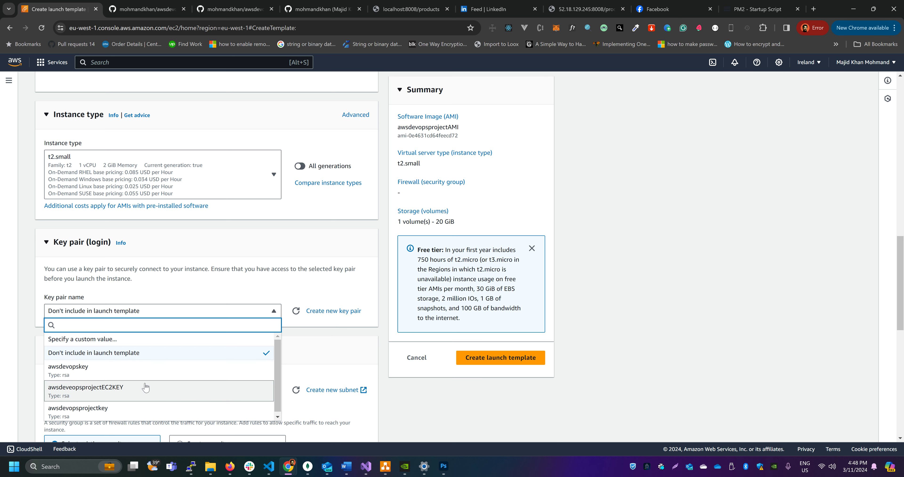
left_click(106, 393)
Assign the existing security group awsdevopsprojectEC2SG in the template's network settings
scroll(230, 341, "down", 5)
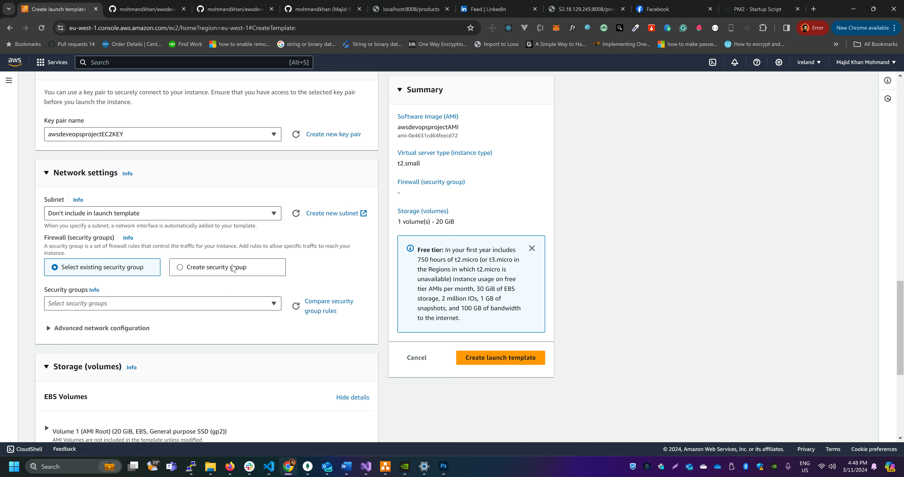
left_click(184, 307)
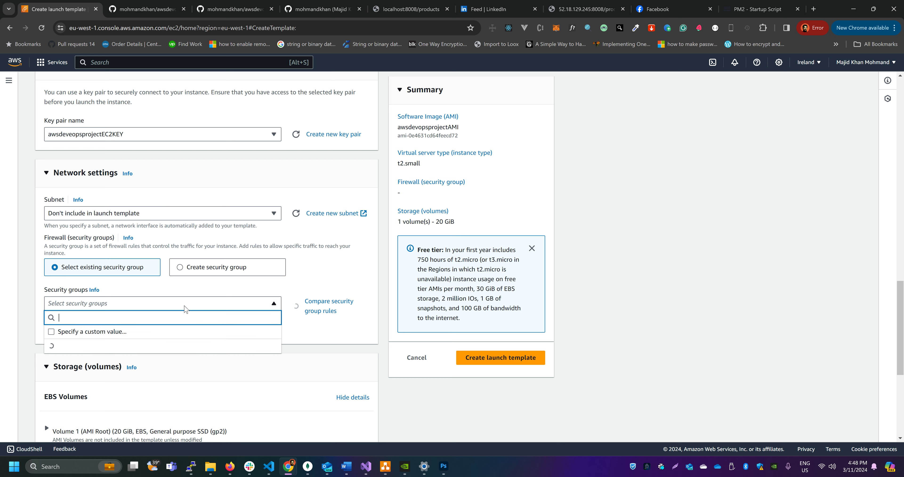
scroll(187, 309, "down", 3)
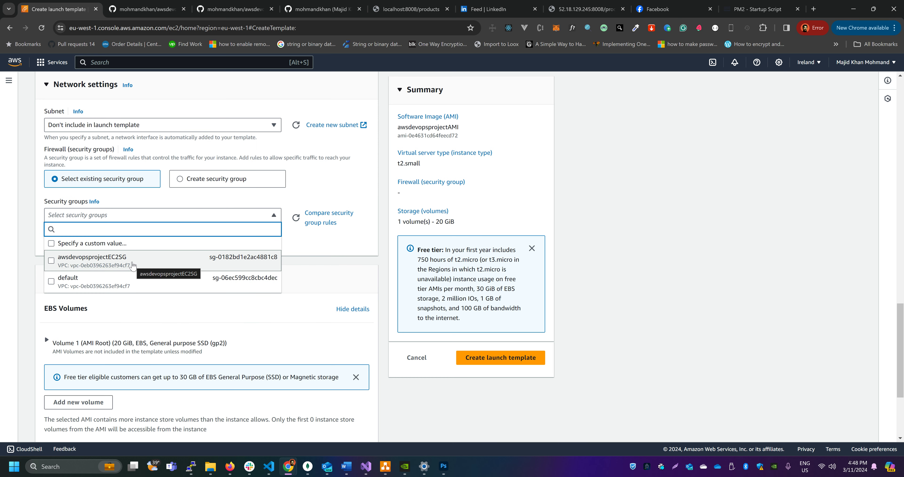
left_click(121, 263)
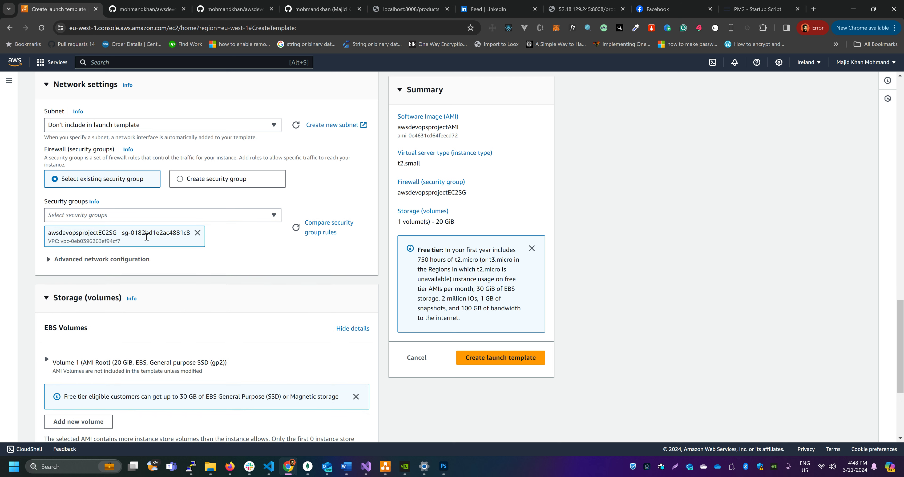
Examine the storage details of the AMI root volume, including its size, volume type and encryption
scroll(127, 245, "down", 2)
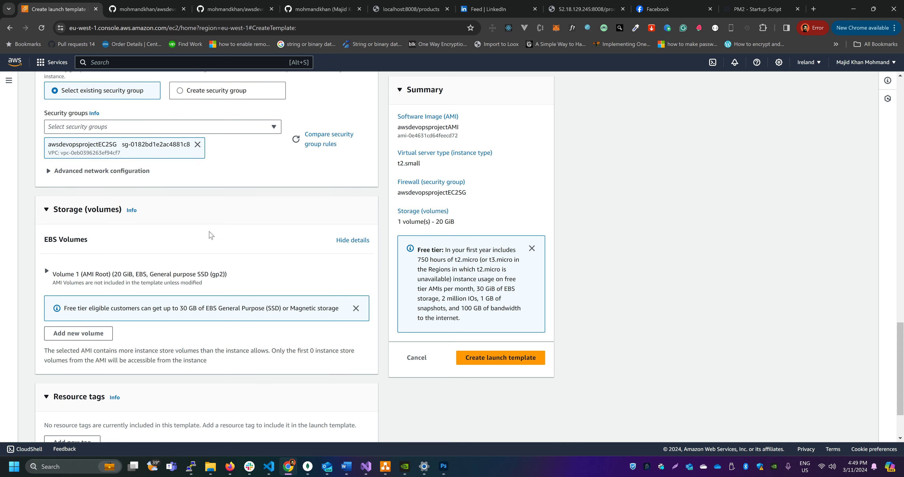
scroll(156, 217, "down", 1)
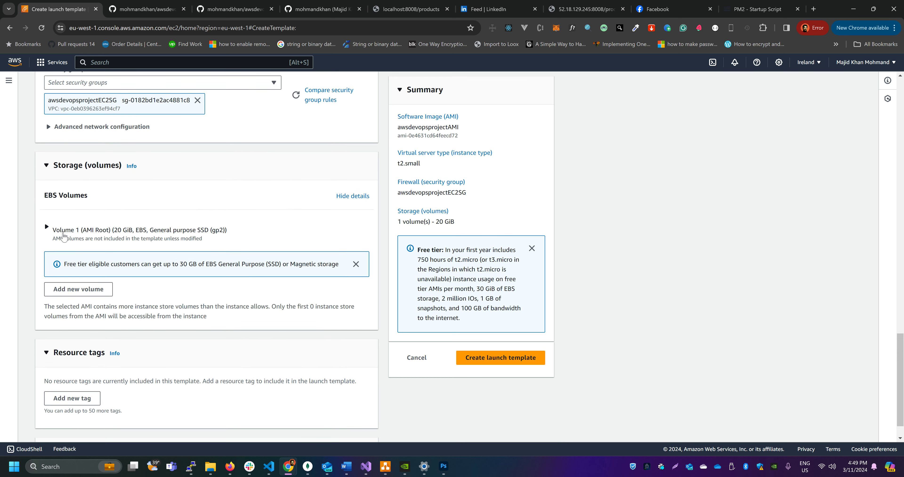
left_click(51, 233)
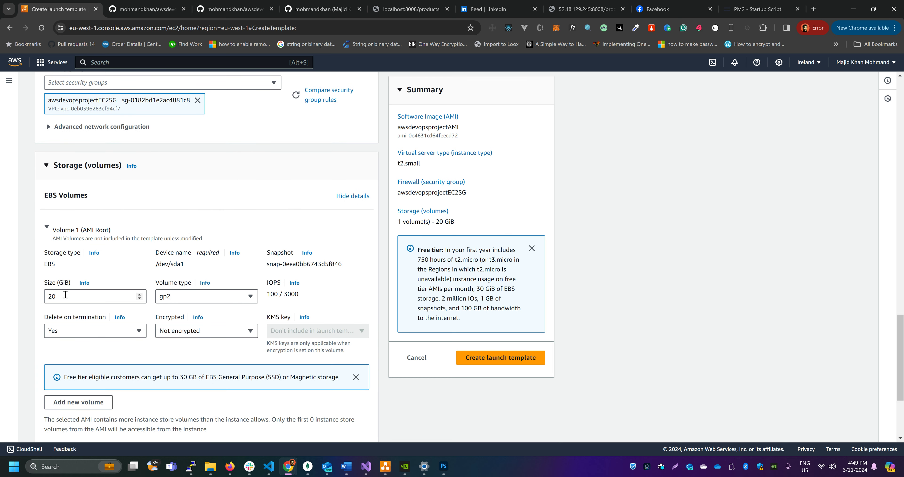
left_click(49, 231)
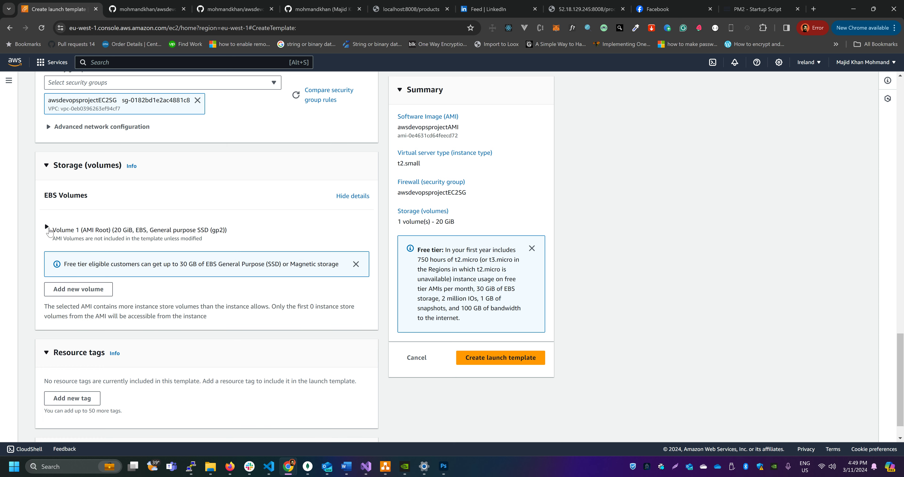
left_click(50, 231)
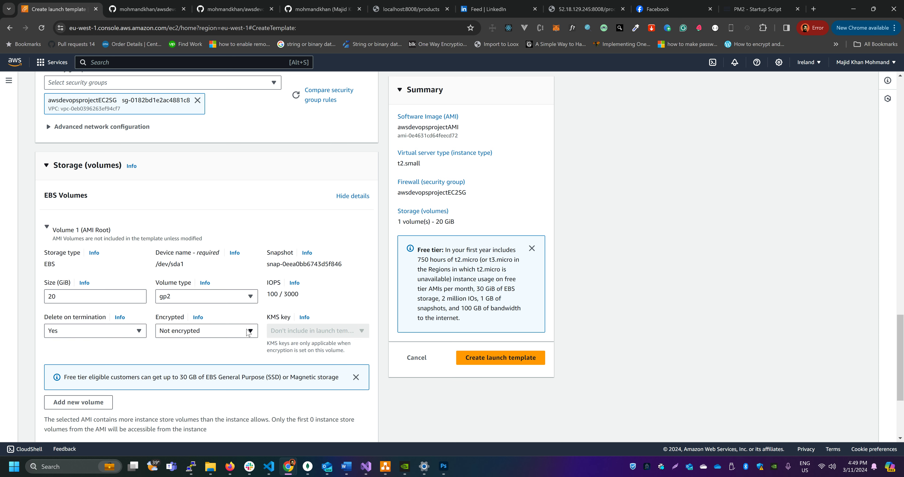
left_click(48, 230)
In the advanced details, search the IAM instance profiles for ec2s3 and select AWSEC2S3ReadOnlyAccess
scroll(95, 244, "down", 1)
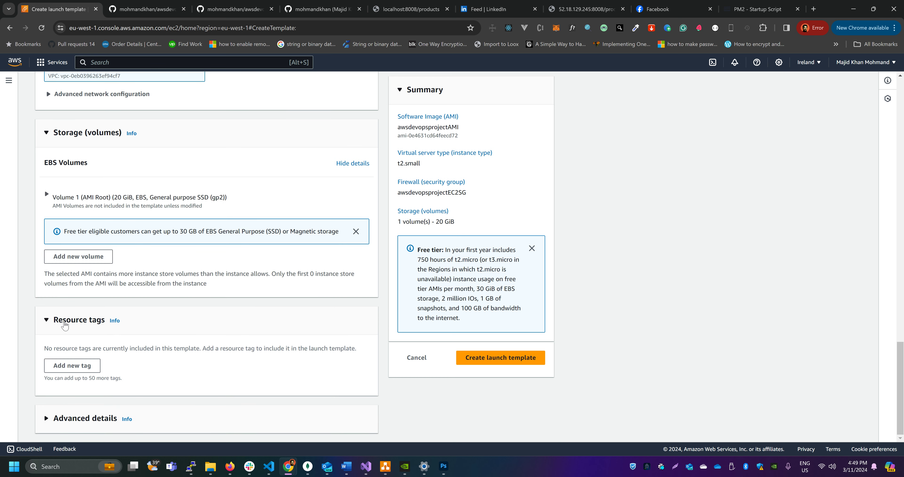
left_click(49, 418)
scroll(167, 384, "down", 4)
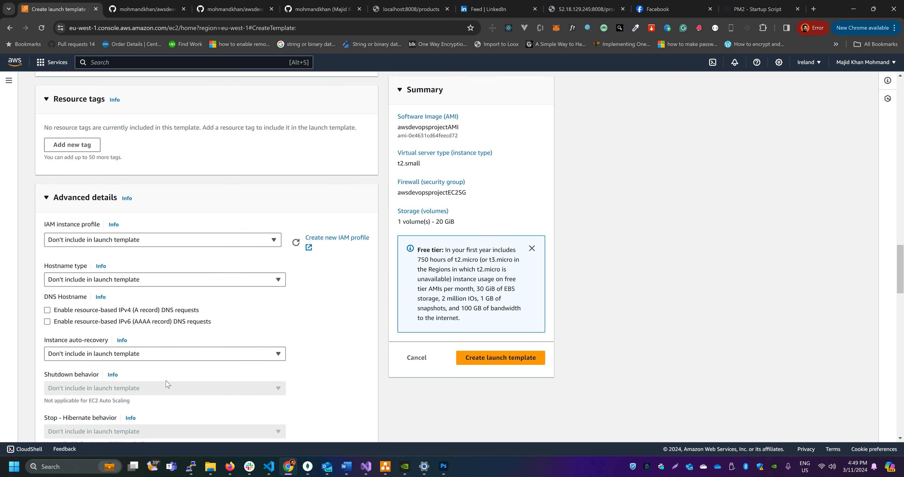
left_click(273, 241)
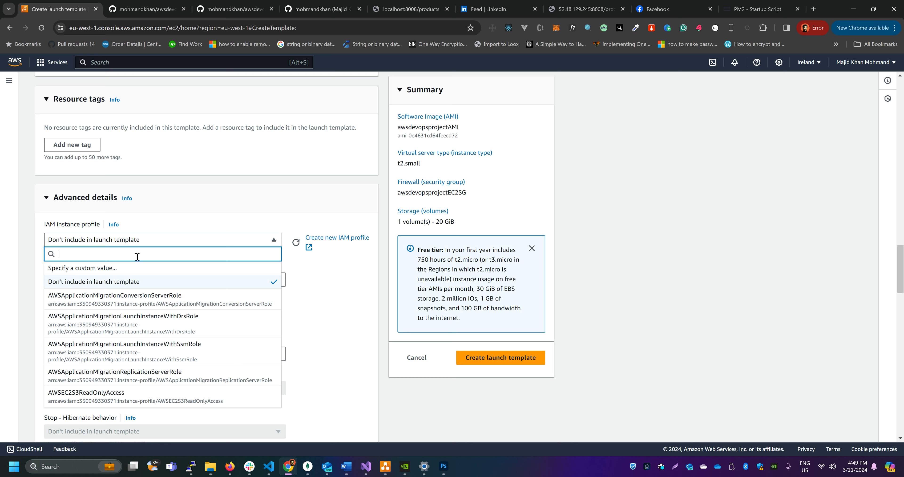
type("ec2s3")
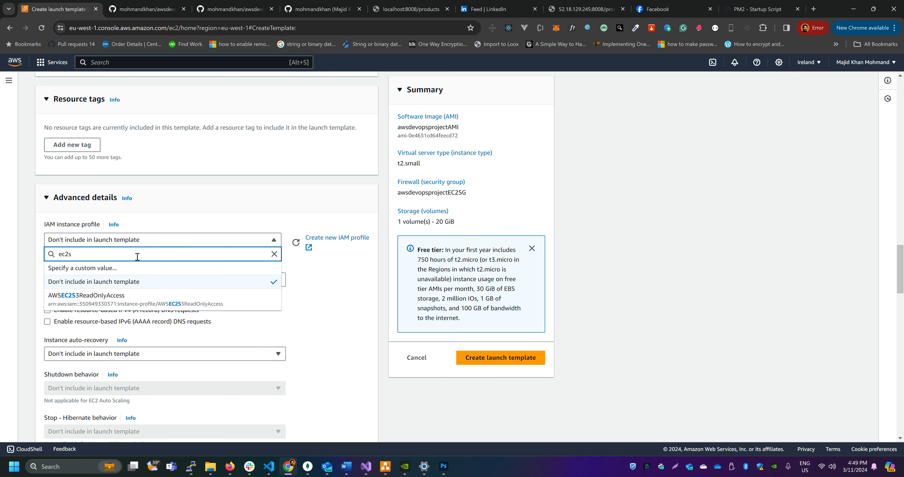
left_click(117, 302)
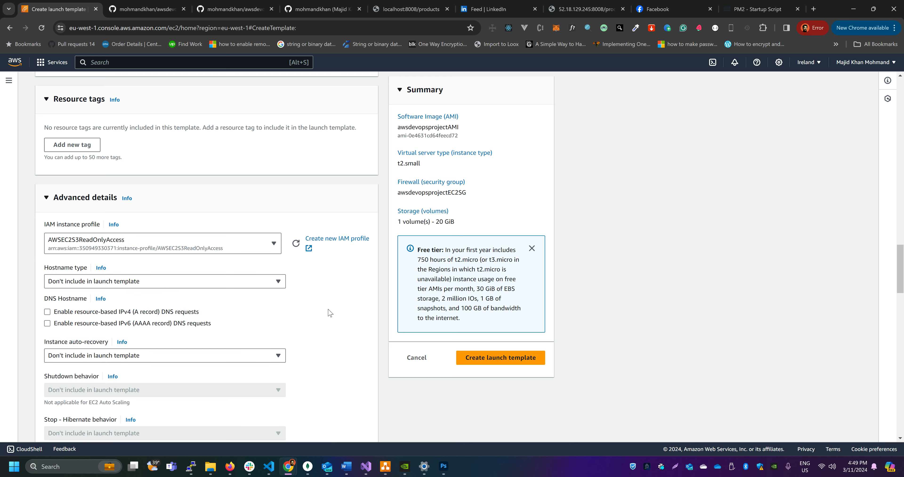
Look over the remaining advanced settings and open the EC2 console in a separate browser tab
scroll(327, 312, "down", 8)
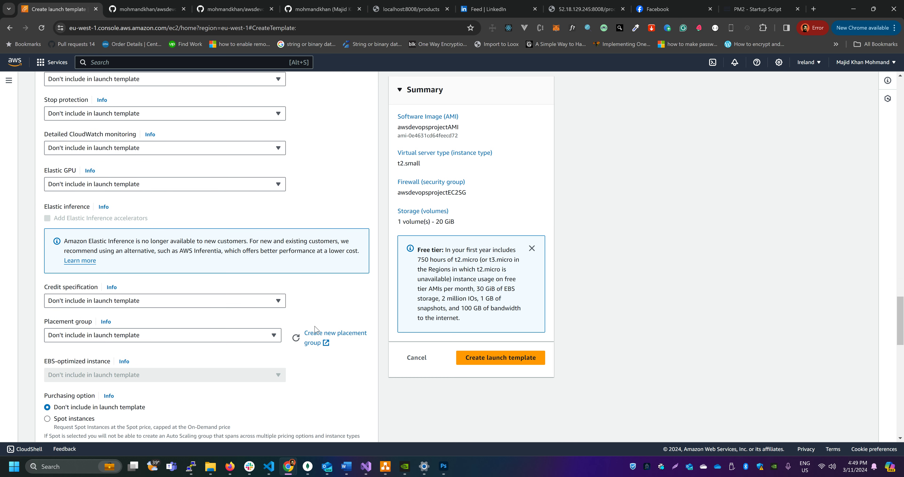
scroll(330, 341, "down", 8)
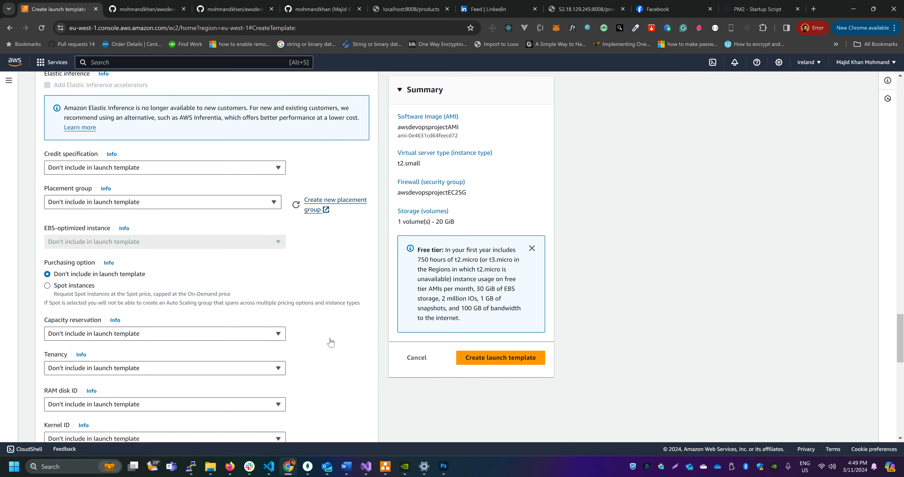
scroll(331, 342, "up", 20)
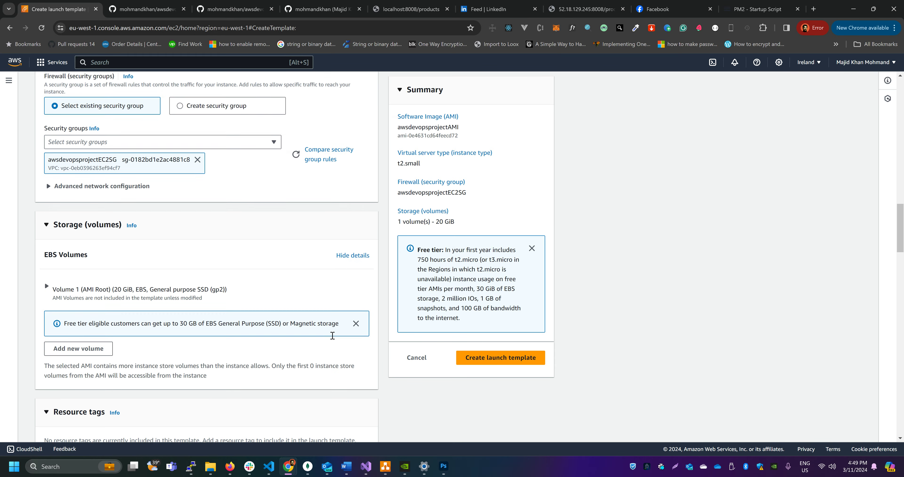
scroll(333, 334, "up", 10)
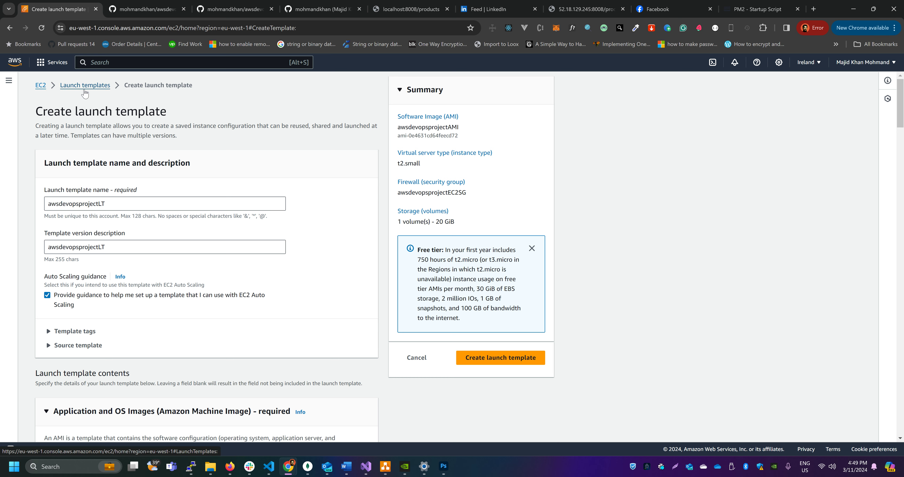
left_click(47, 69)
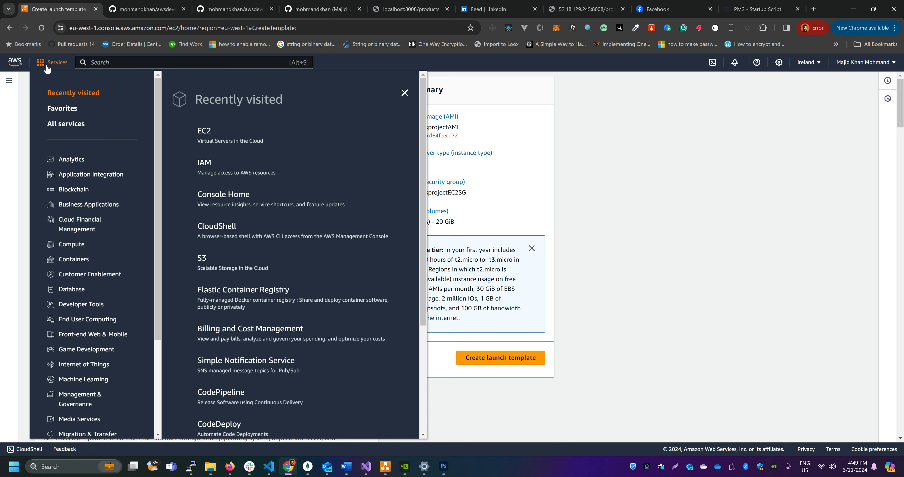
middle_click(206, 136)
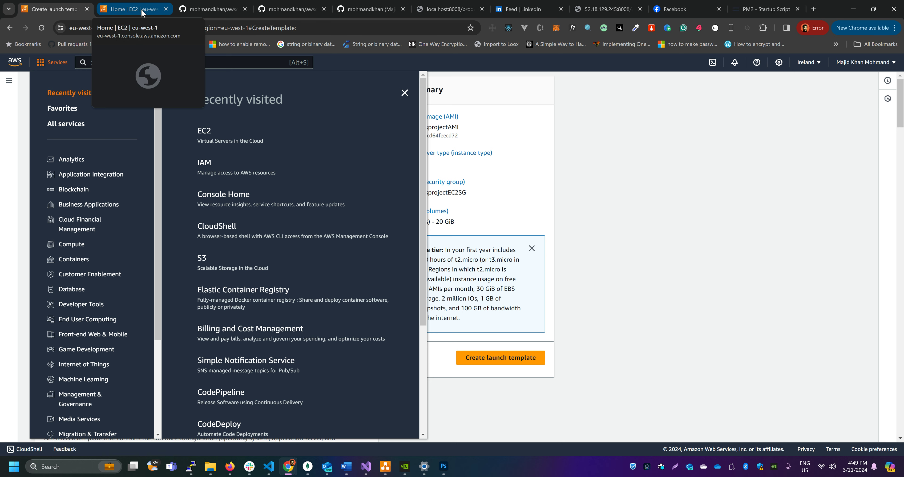
Close the services list and check the status of awsdevopsprojectAMI among the owned AMIs in the other EC2 console tab
left_click(404, 93)
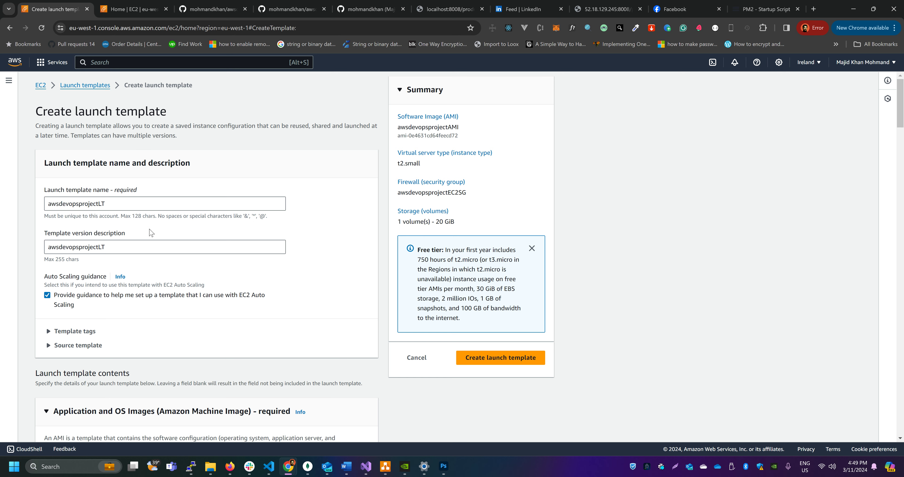
left_click(131, 9)
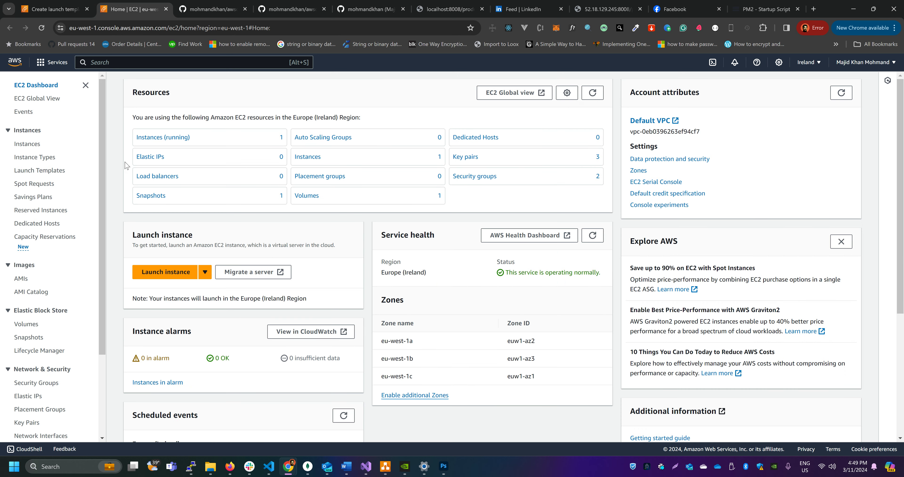
left_click(28, 282)
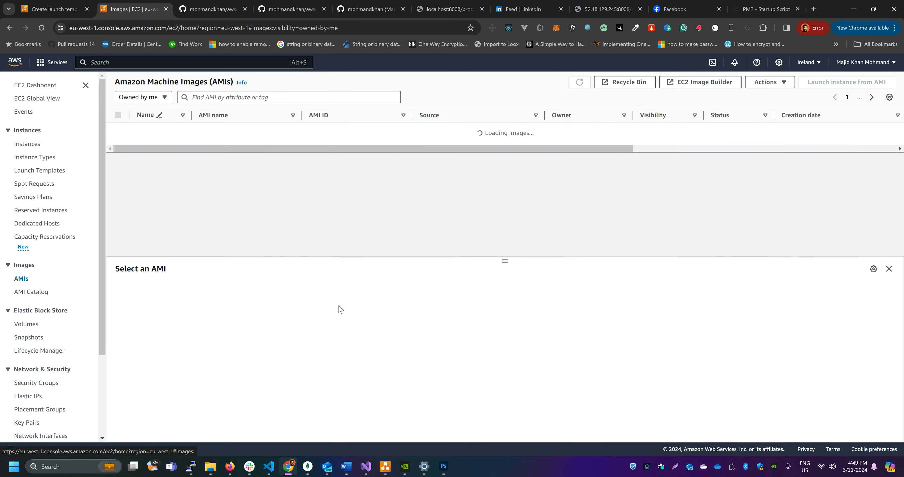
left_click_drag(585, 140, 635, 151)
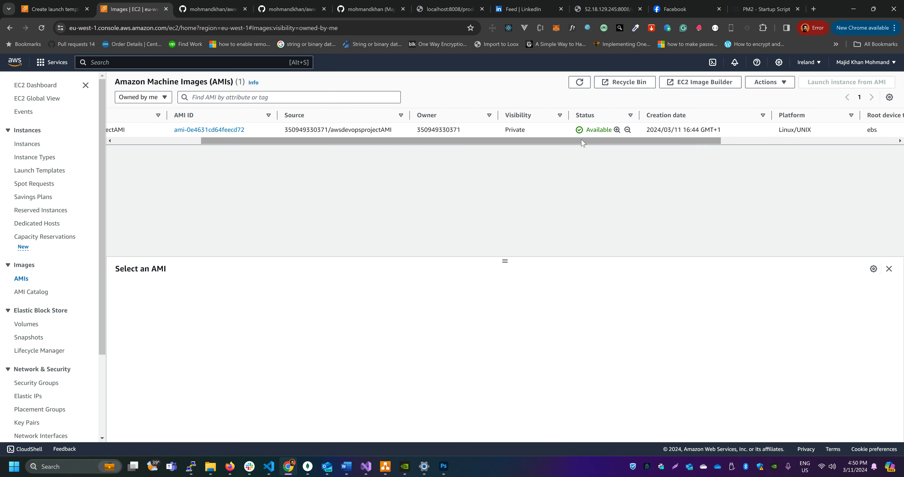
Review the settings of the launch template awsdevopsprojectLT, create it, and open the list of launch templates
left_click(54, 5)
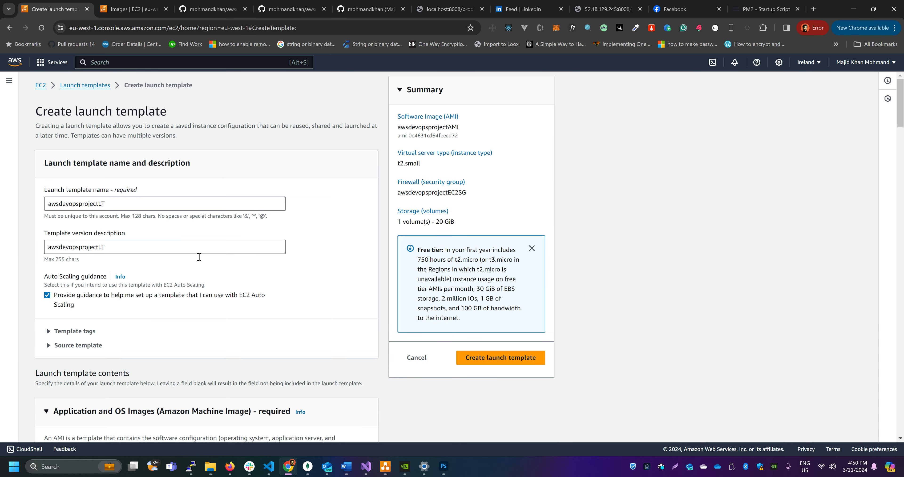
scroll(198, 255, "down", 10)
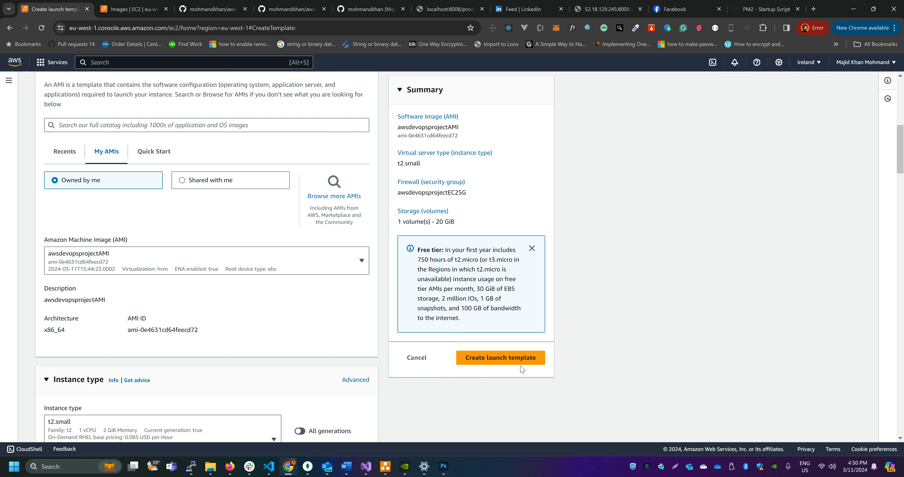
scroll(258, 286, "down", 5)
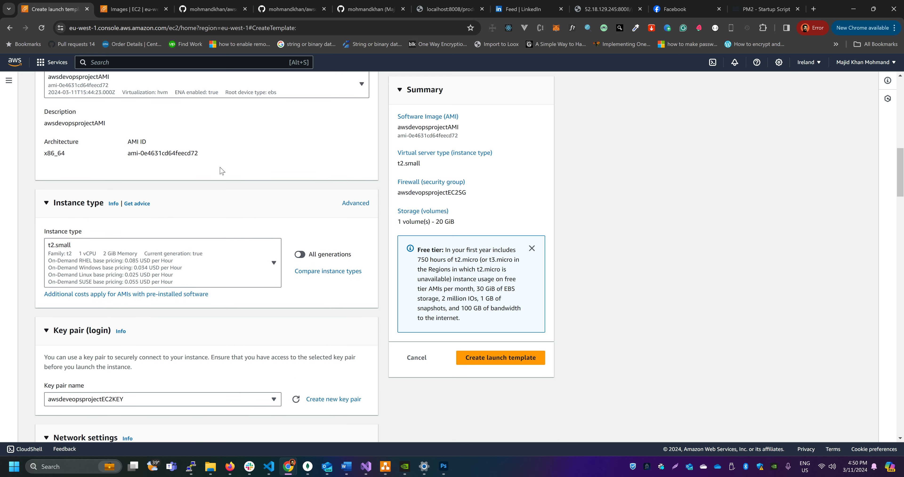
scroll(154, 315, "down", 4)
scroll(154, 315, "down", 18)
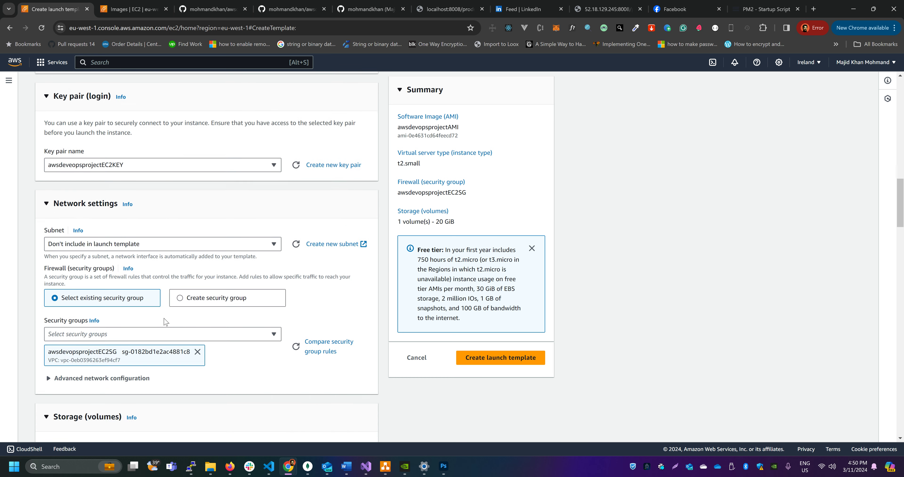
scroll(166, 325, "down", 9)
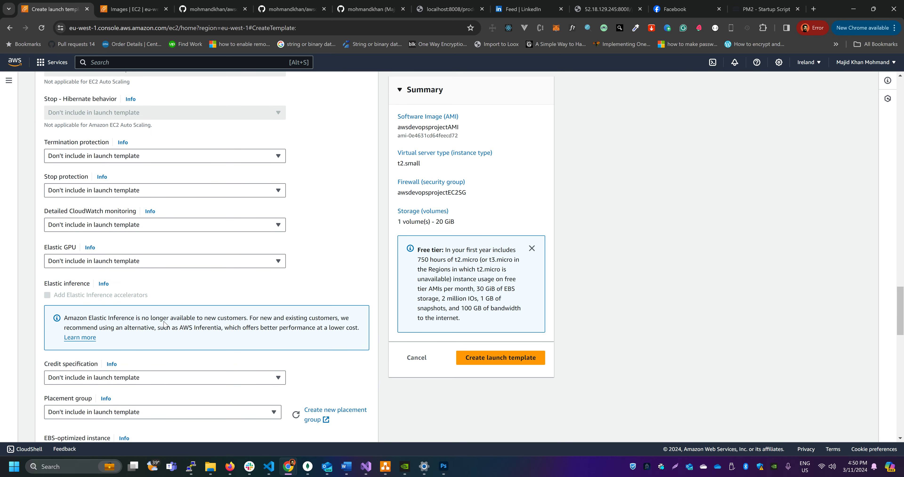
scroll(165, 319, "up", 15)
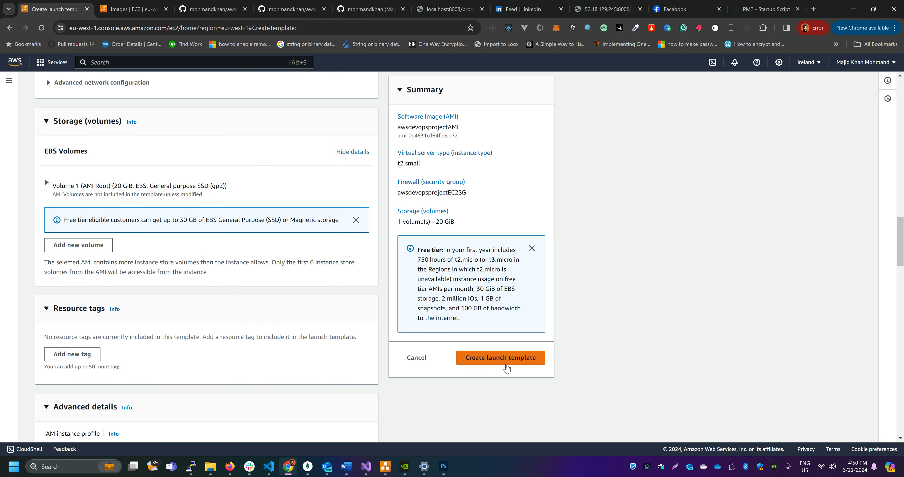
left_click(506, 362)
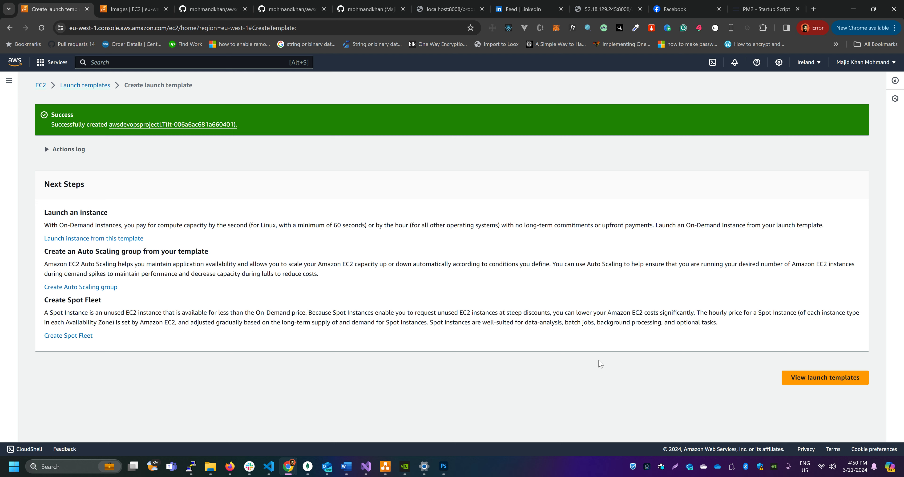
left_click(819, 373)
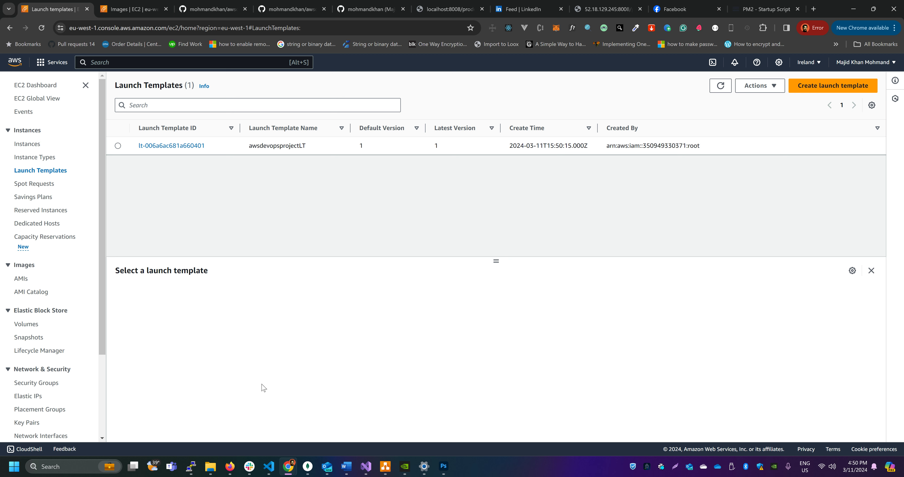
Switch to the PuTTY session, dismiss the network connection error, check the pm2 save output, and return to the launch templates
left_click(190, 463)
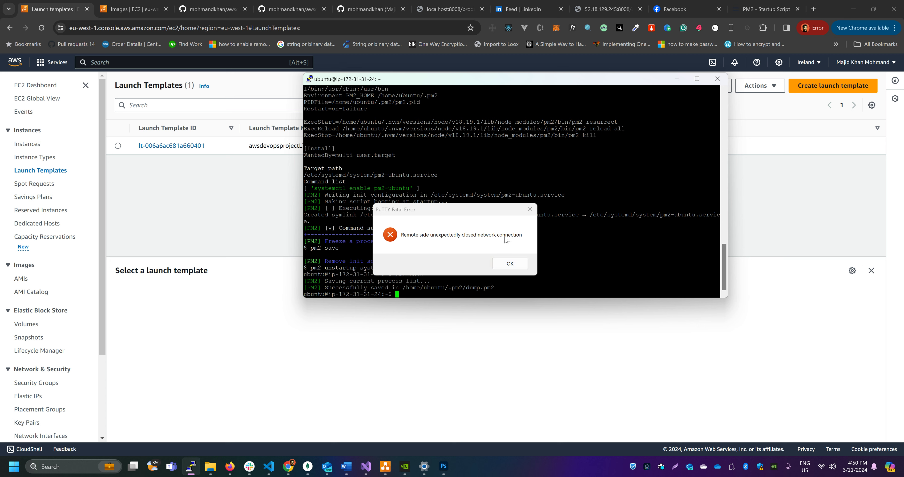
left_click(508, 263)
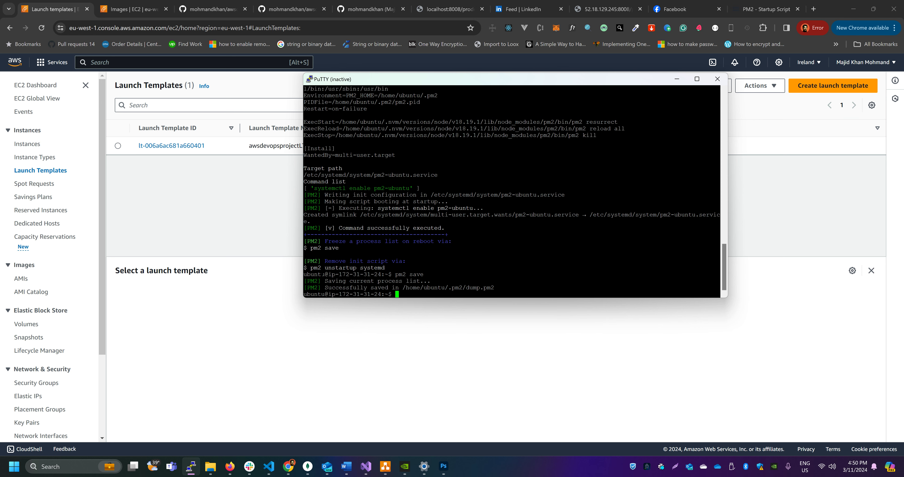
left_click_drag(441, 287, 470, 287)
left_click(241, 172)
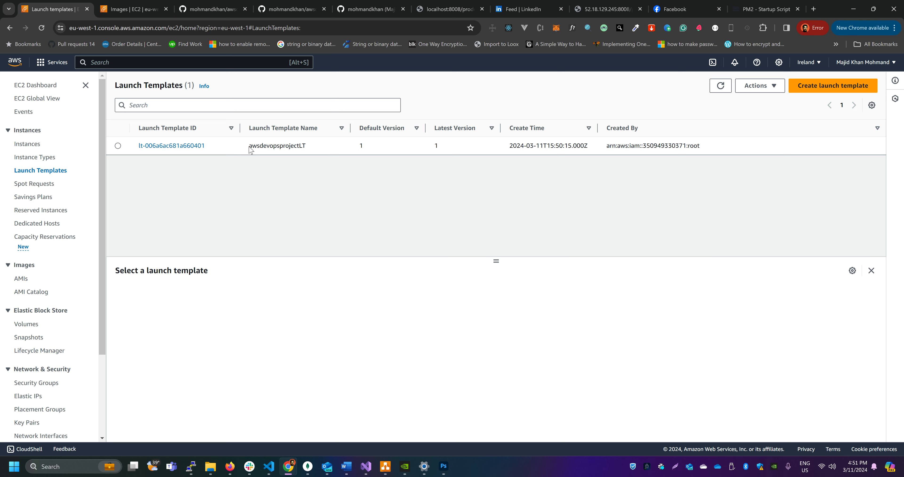
Select the launch template awsdevopsprojectLT, switch to draw.io and examine the launch template's place in the AWS-CICD-AUTOSCALE diagram
left_click_drag(248, 146, 311, 149)
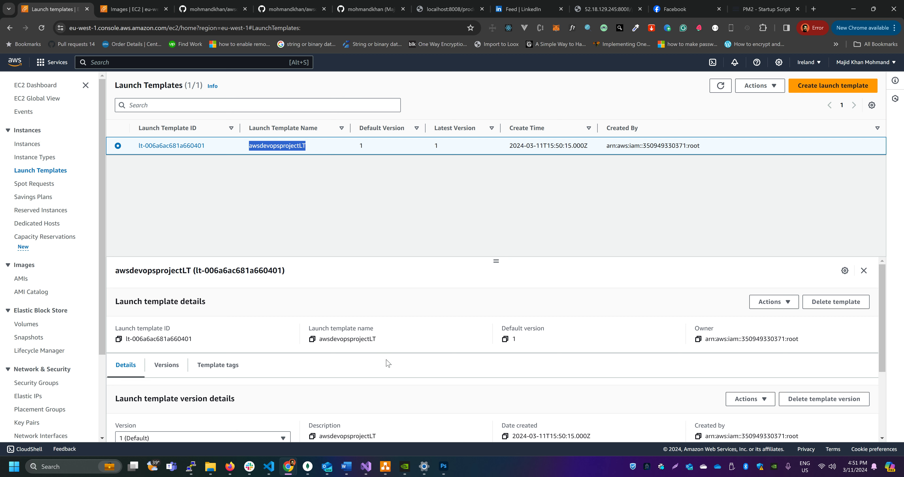
left_click(385, 473)
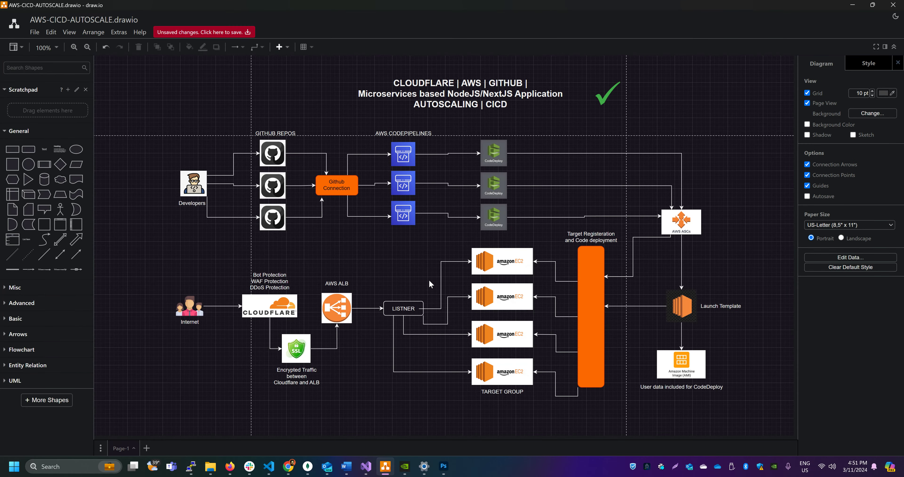
scroll(428, 279, "down", 1)
scroll(423, 276, "up", 1)
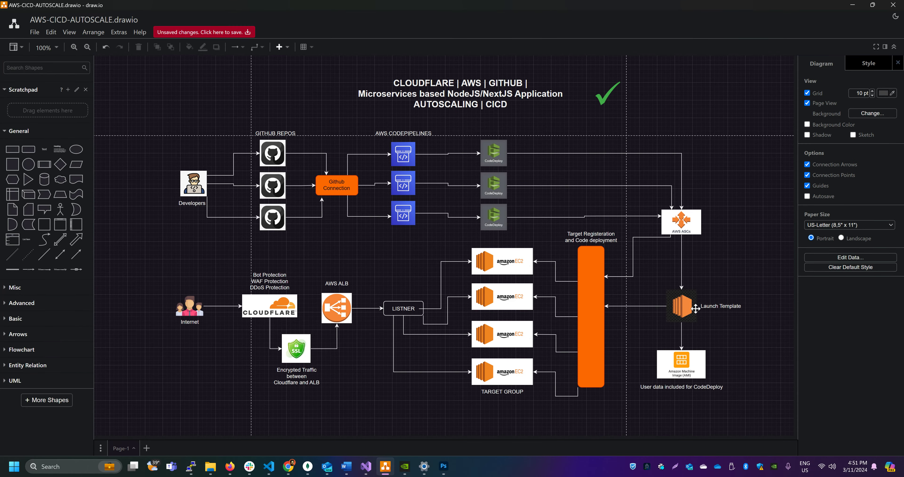